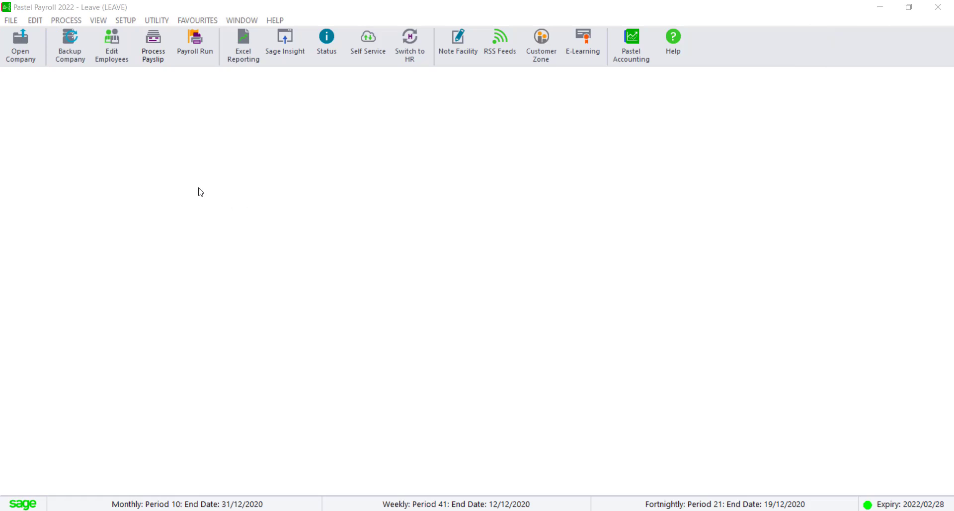
# Open payslip processing and show the first employee's income transactions.
pyautogui.click(72, 20)
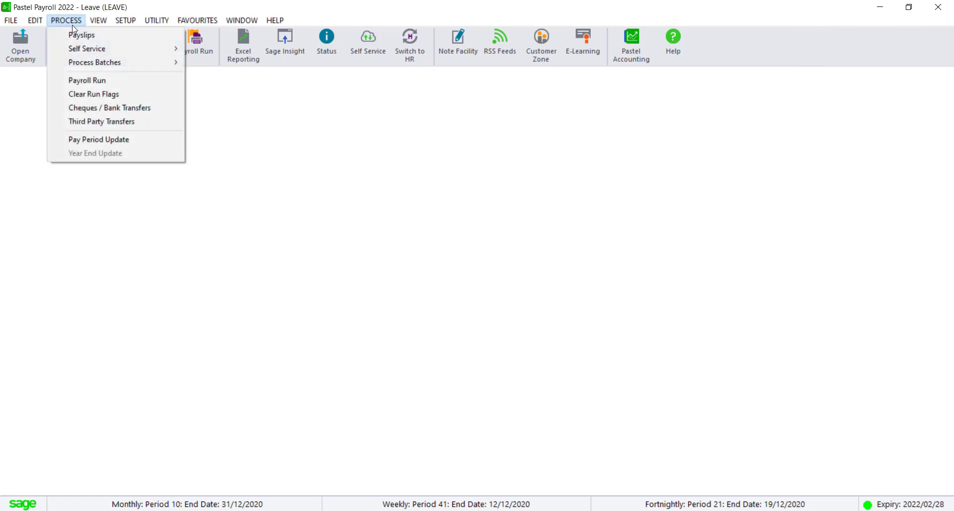
pyautogui.click(74, 35)
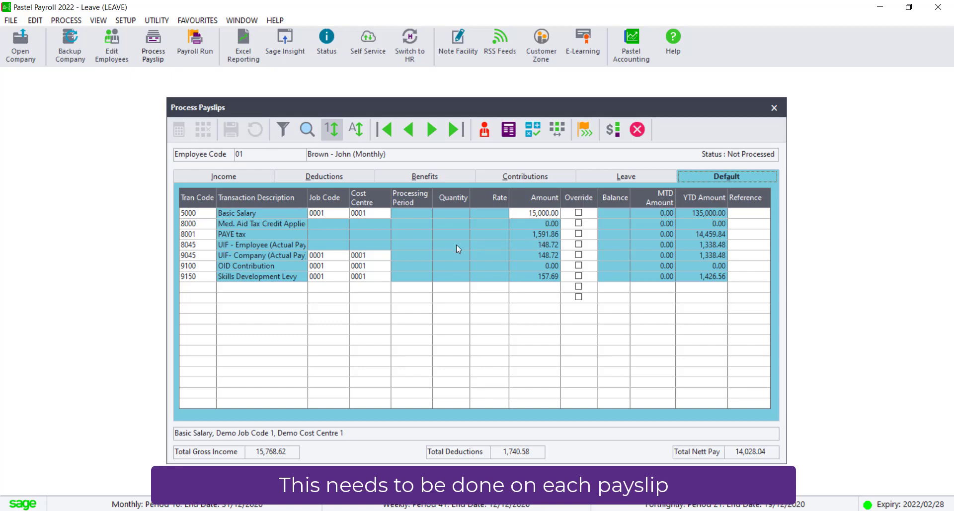
pyautogui.click(235, 177)
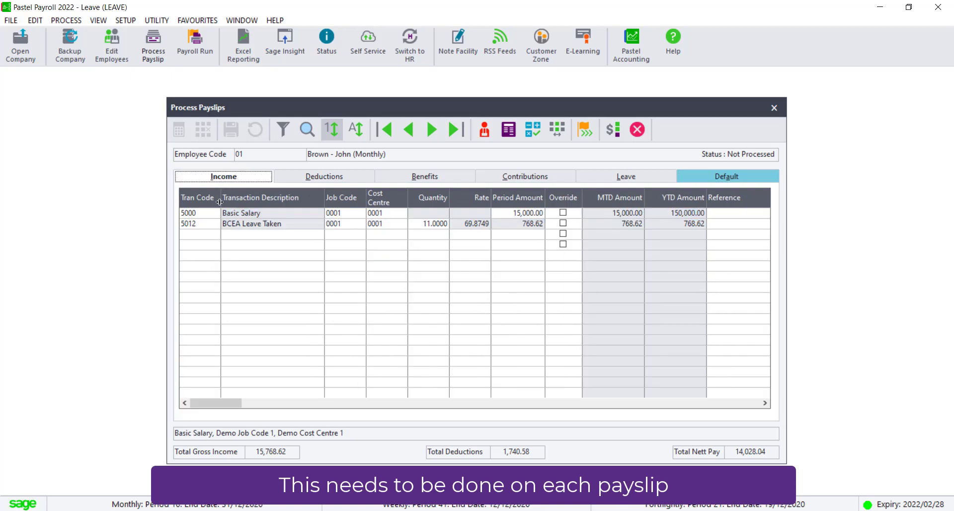
# Add an Annual Bonus line (code 5200) with a period amount of 15,000.00.
pyautogui.click(209, 238)
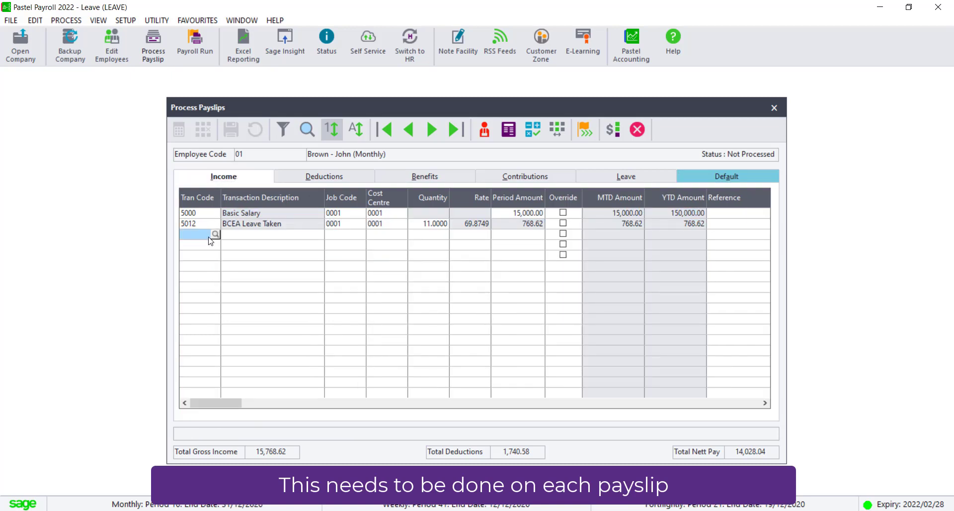
pyautogui.write('5002')
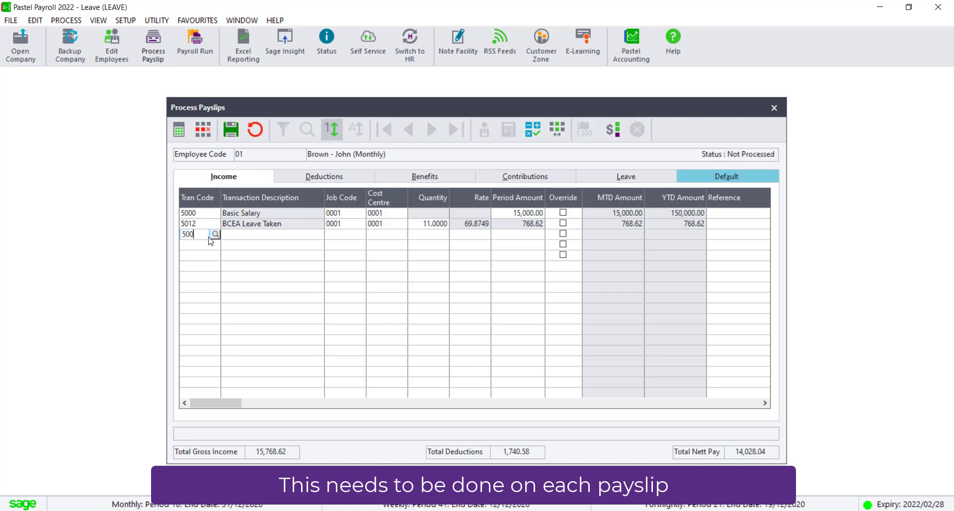
pyautogui.press('BackSpace')
pyautogui.press('BackSpace')
pyautogui.press('BackSpace')
pyautogui.write('200')
pyautogui.press('Return')
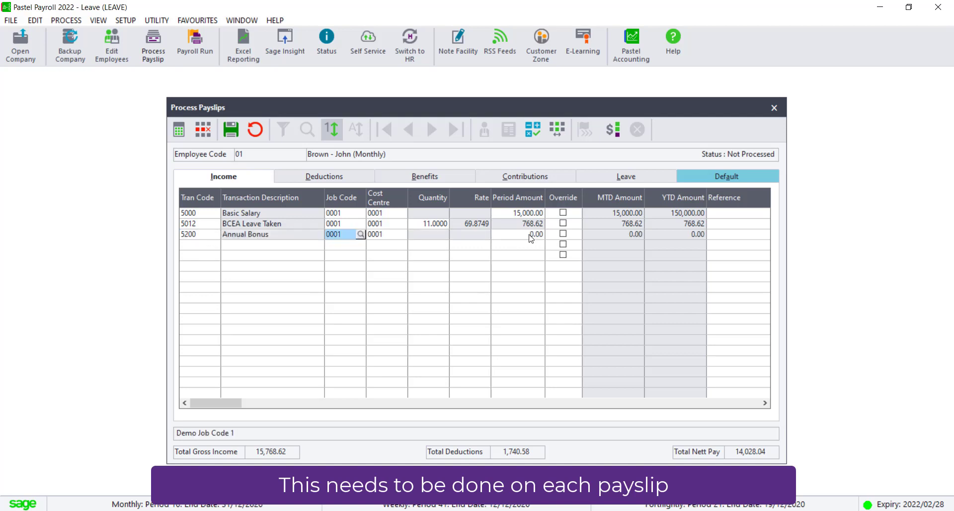
pyautogui.click(532, 239)
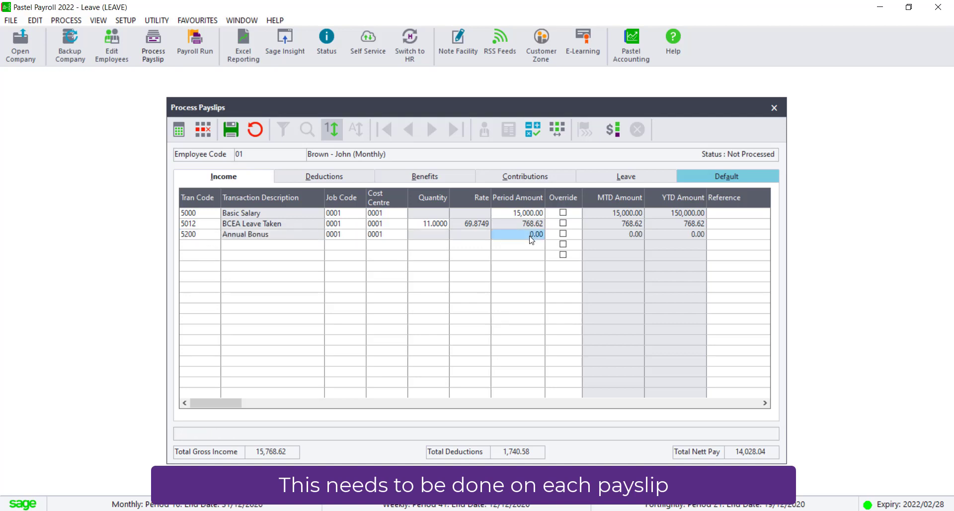
pyautogui.write('15000')
pyautogui.press('Return')
pyautogui.press('Return')
pyautogui.press('Return')
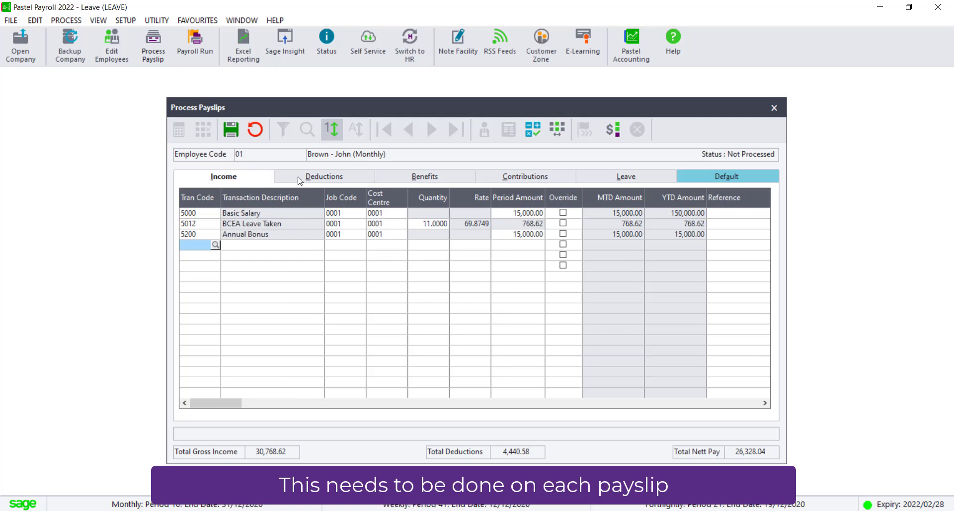
# Save employee 01's payslip with the 15,000.00 bonus, checking the Deductions and Income tabs.
pyautogui.click(300, 181)
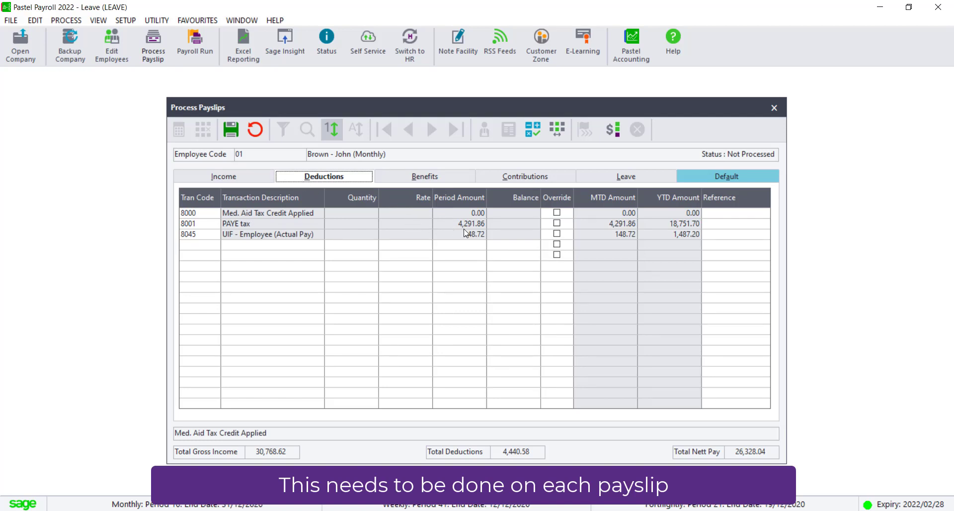
pyautogui.click(231, 130)
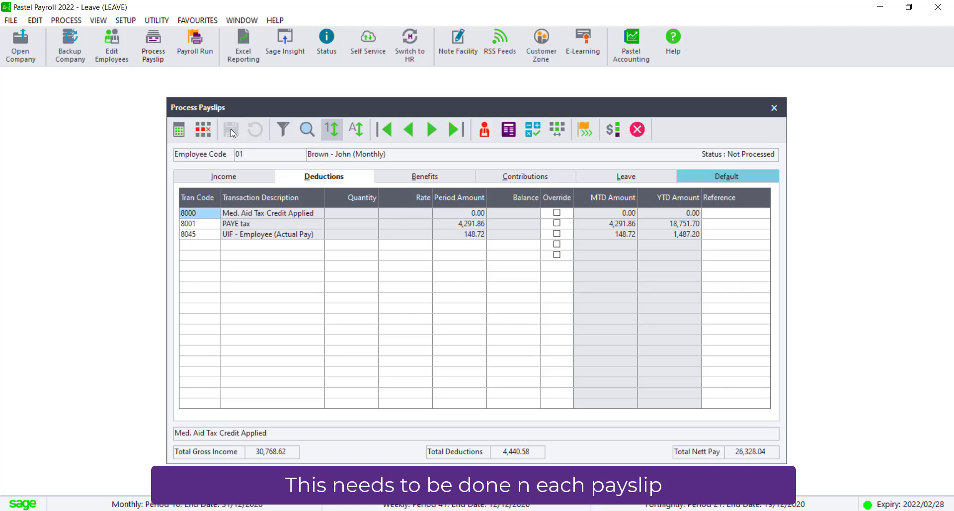
pyautogui.click(224, 177)
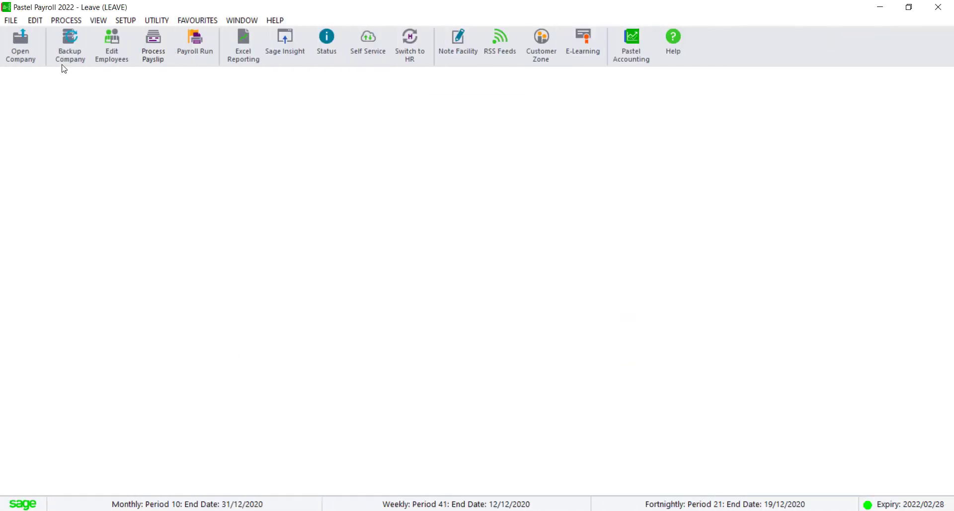
# Start a new batch transaction entry and name the batch Bonus.
pyautogui.click(60, 21)
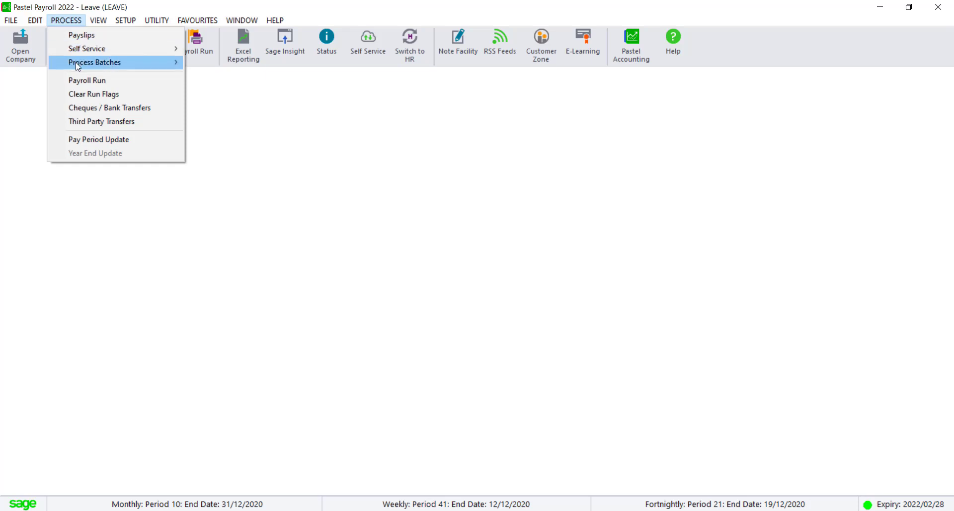
pyautogui.moveTo(75, 61)
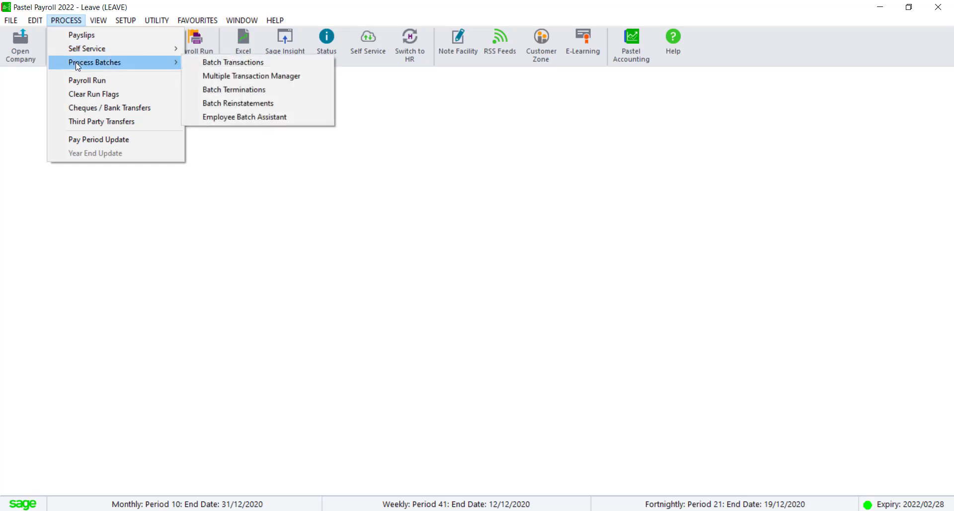
pyautogui.click(212, 65)
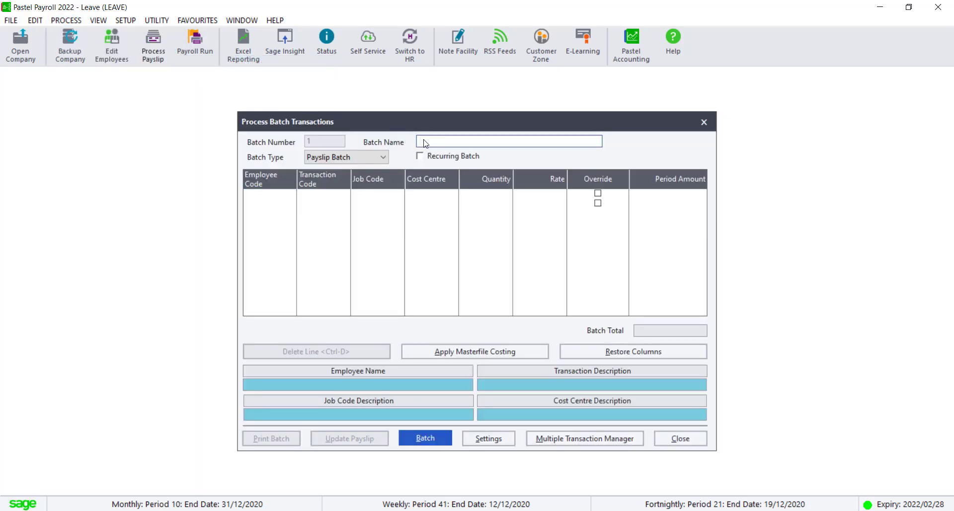
pyautogui.write('Jan')
pyautogui.write('us')
# Add employee 010's Annual Bonus (5200) batch line of 10,000.00.
pyautogui.click(277, 196)
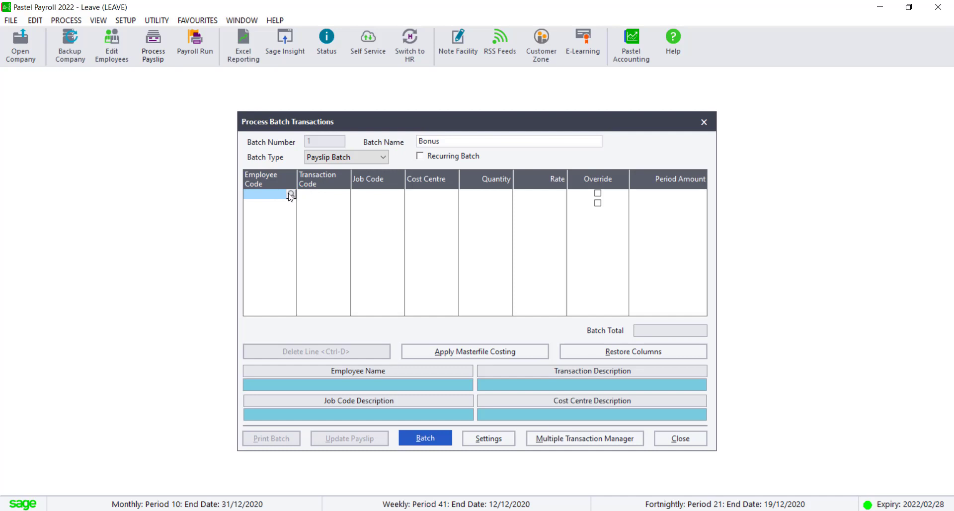
pyautogui.click(291, 194)
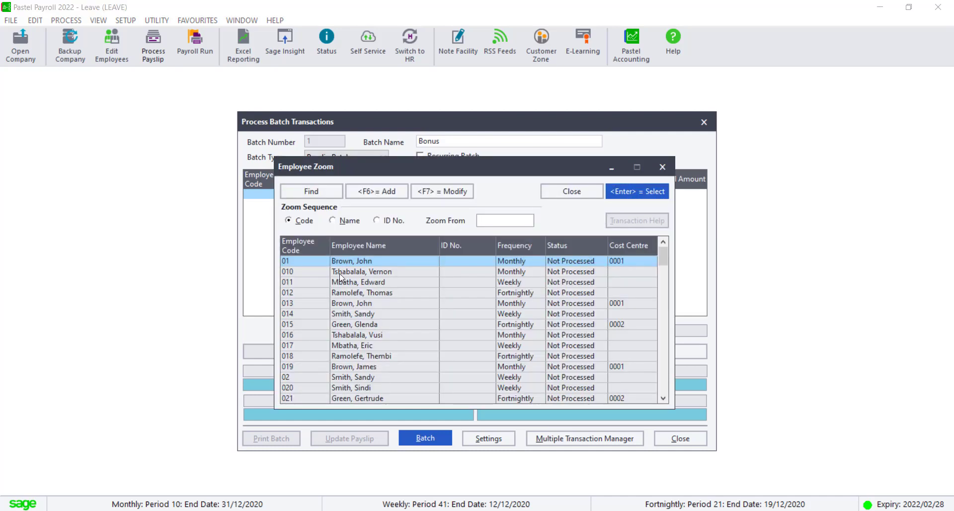
pyautogui.doubleClick(342, 272)
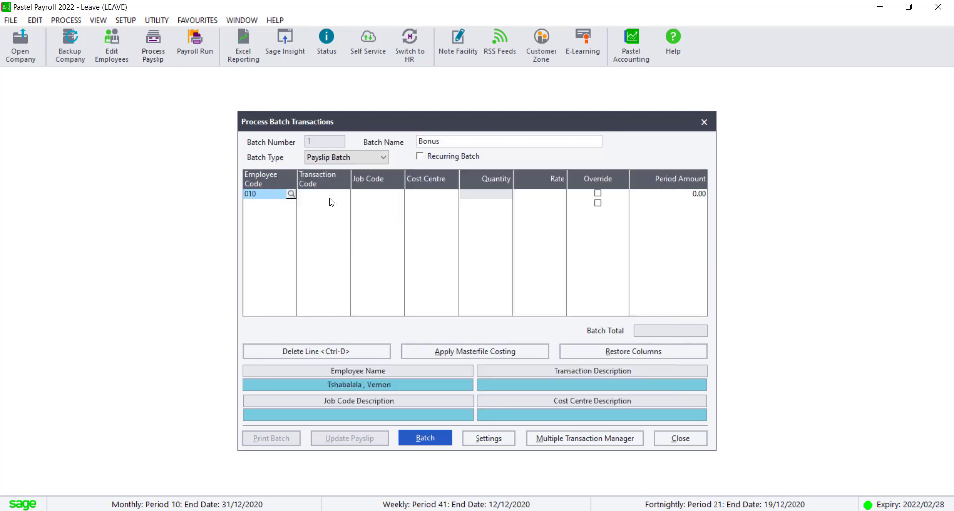
pyautogui.click(330, 197)
pyautogui.click(345, 194)
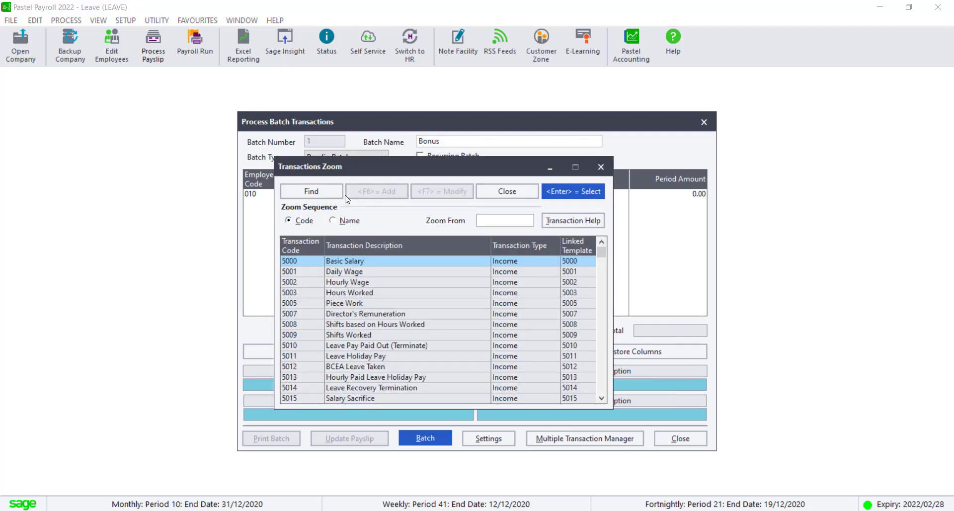
pyautogui.write('52')
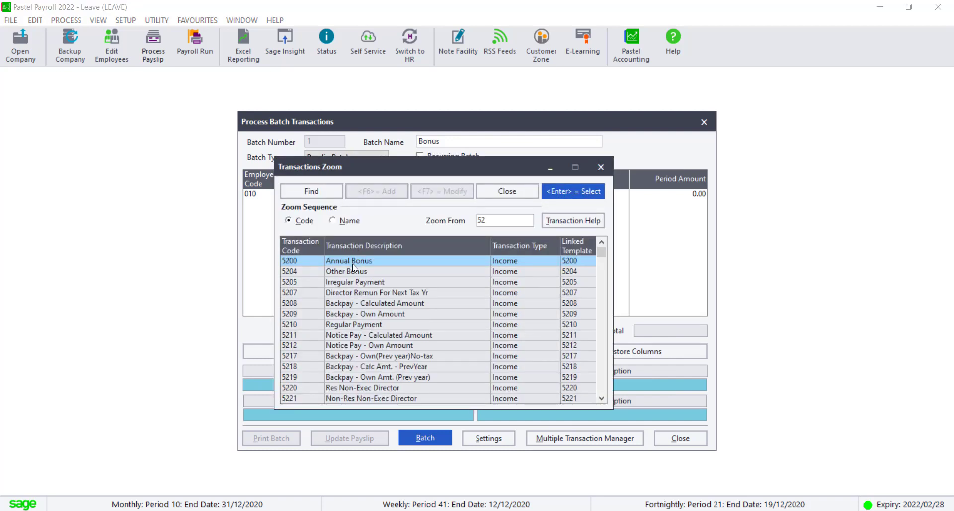
pyautogui.doubleClick(353, 262)
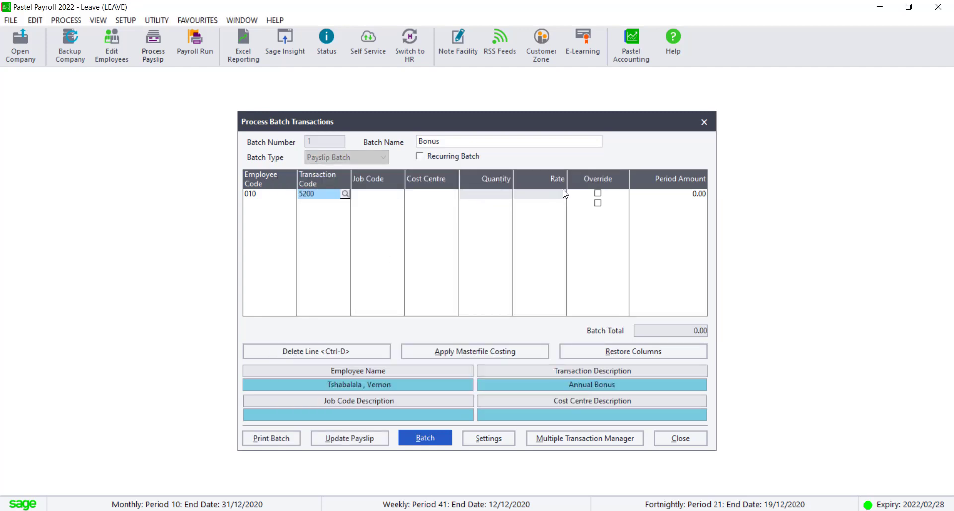
pyautogui.click(681, 199)
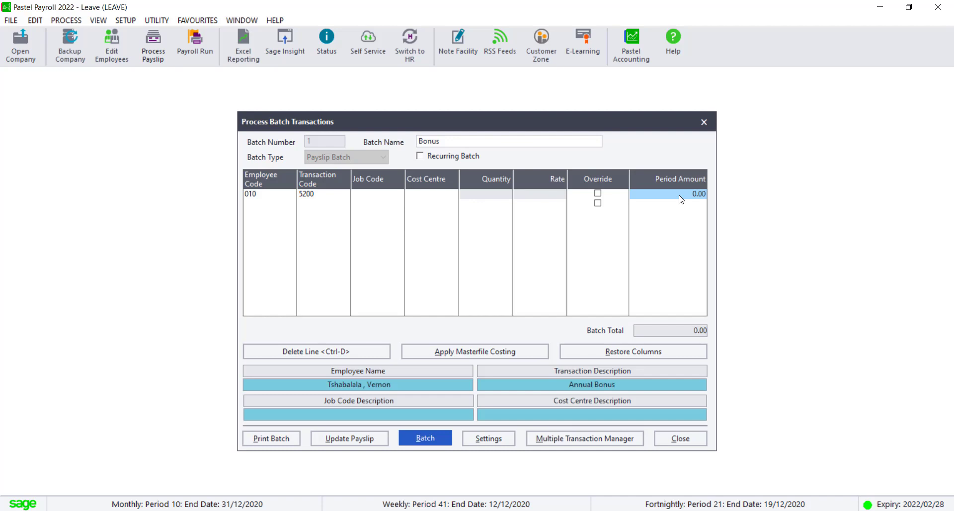
pyautogui.write('10000')
pyautogui.press('Return')
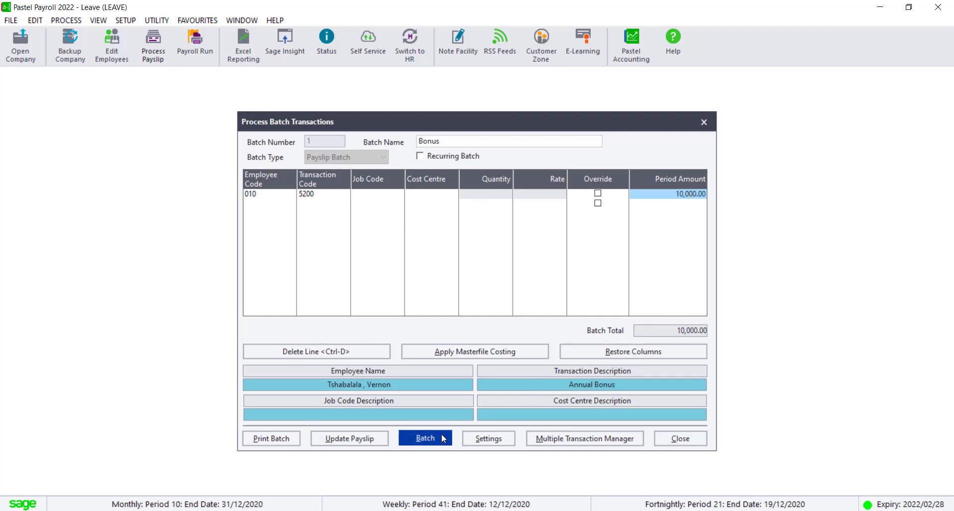
# Change batch repeat options from Quantity to Transaction Code, then add a second line.
pyautogui.click(489, 441)
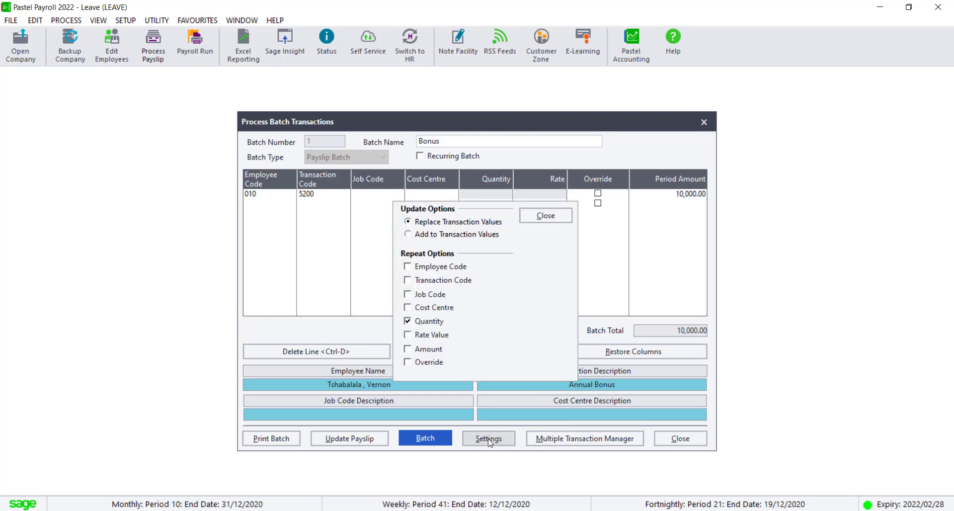
pyautogui.click(408, 322)
pyautogui.click(408, 282)
pyautogui.click(540, 215)
pyautogui.press('Return')
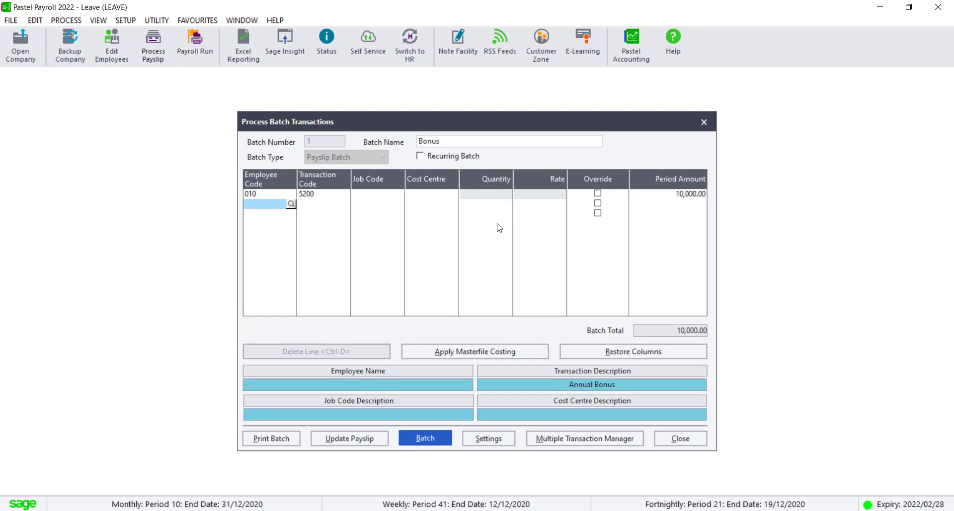
# Add 5200 bonus lines for employee 011 (7,500.00) and employee 012 (12,500.00).
pyautogui.click(291, 204)
pyautogui.press('Escape')
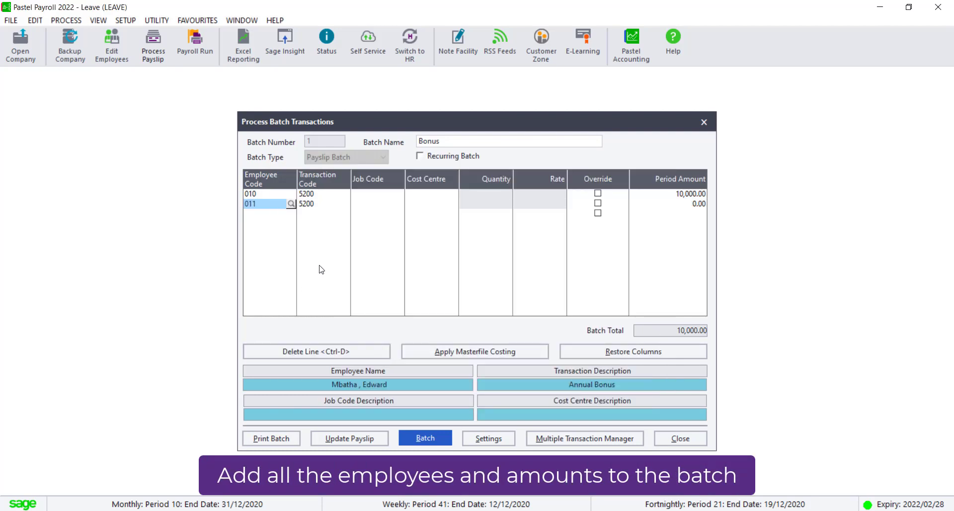
pyautogui.click(680, 206)
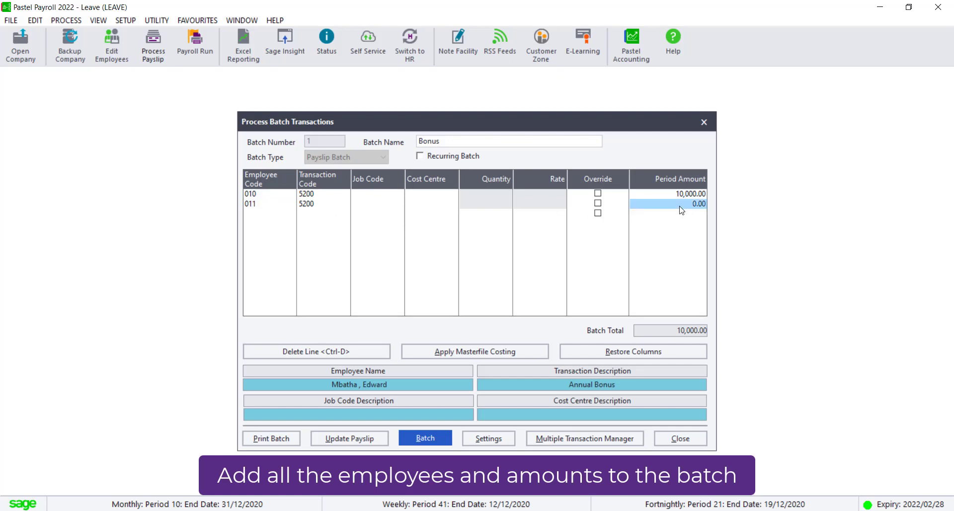
pyautogui.write('7')
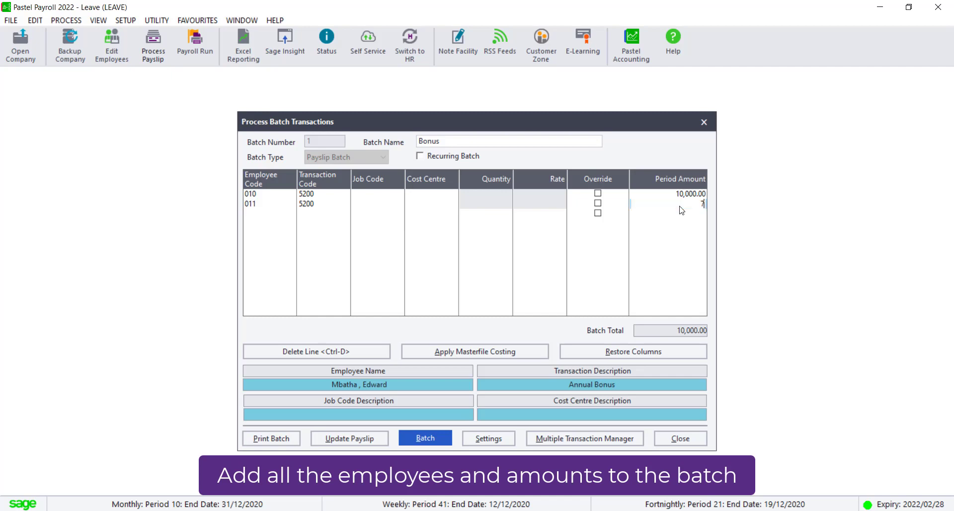
pyautogui.write('500')
pyautogui.press('Return')
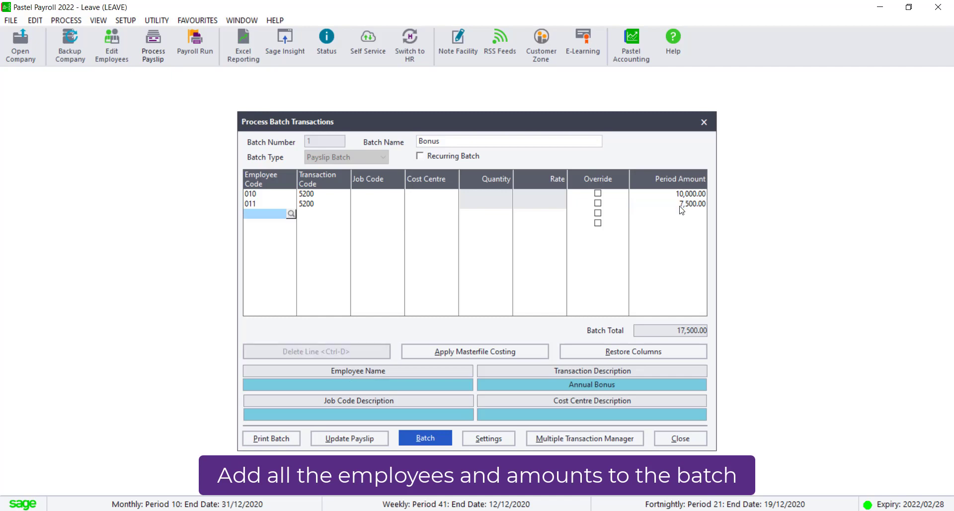
pyautogui.click(291, 215)
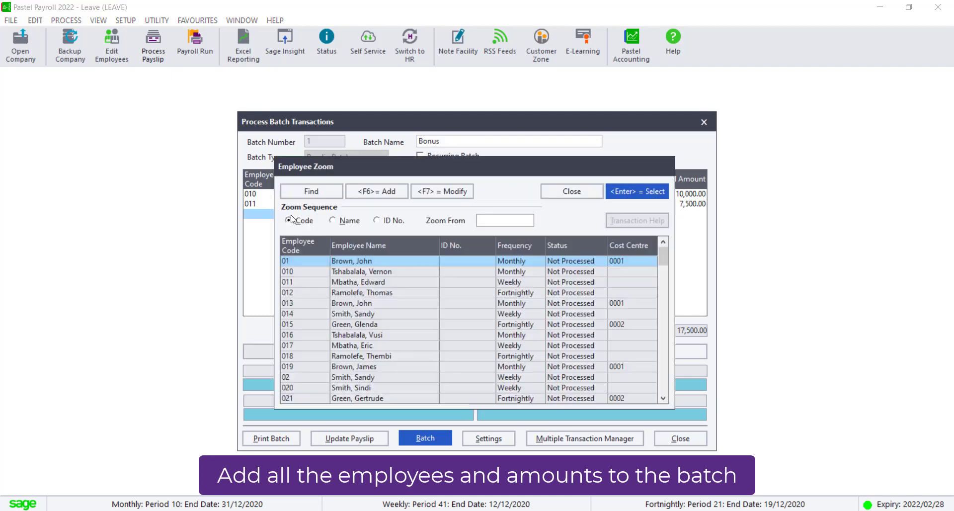
pyautogui.doubleClick(308, 295)
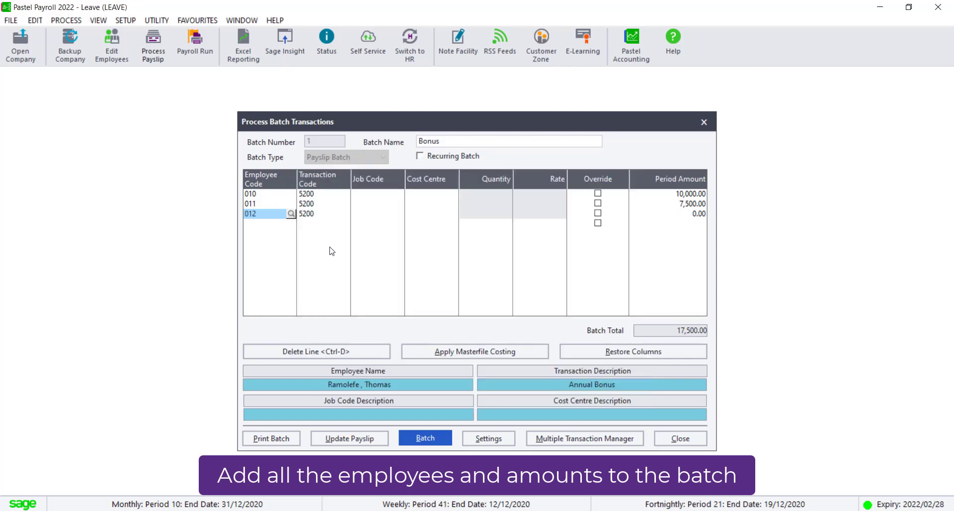
pyautogui.click(703, 214)
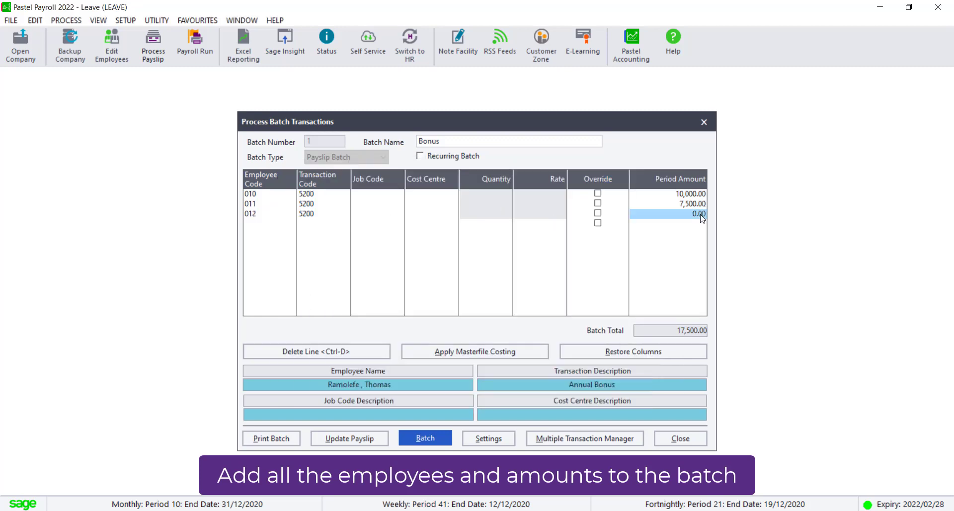
pyautogui.write('12500')
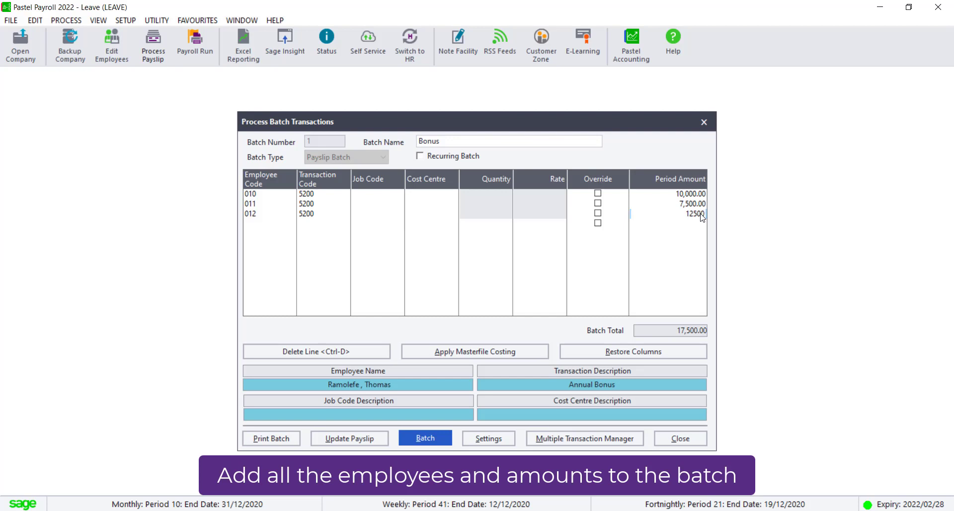
pyautogui.press('Return')
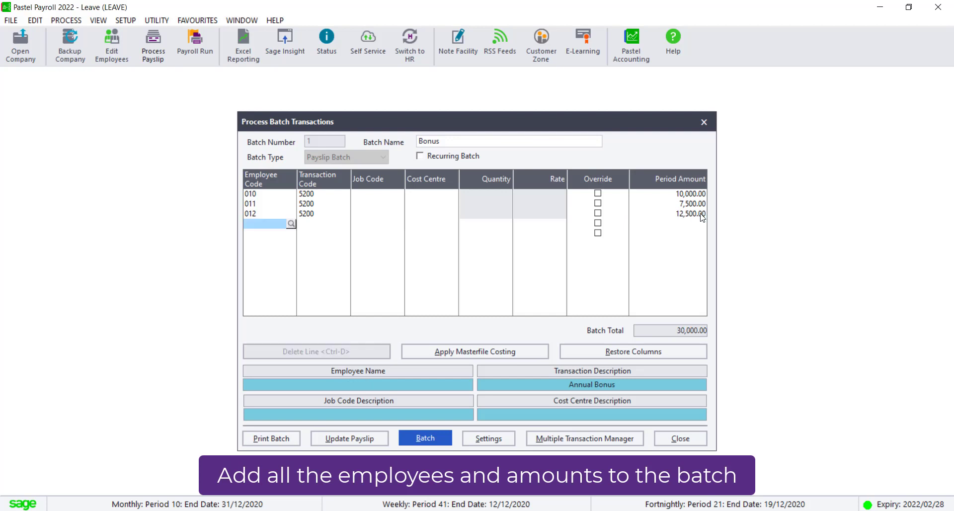
# Update the Bonus batch to current-period payslips only, confirm the prompts, and close it.
pyautogui.click(350, 439)
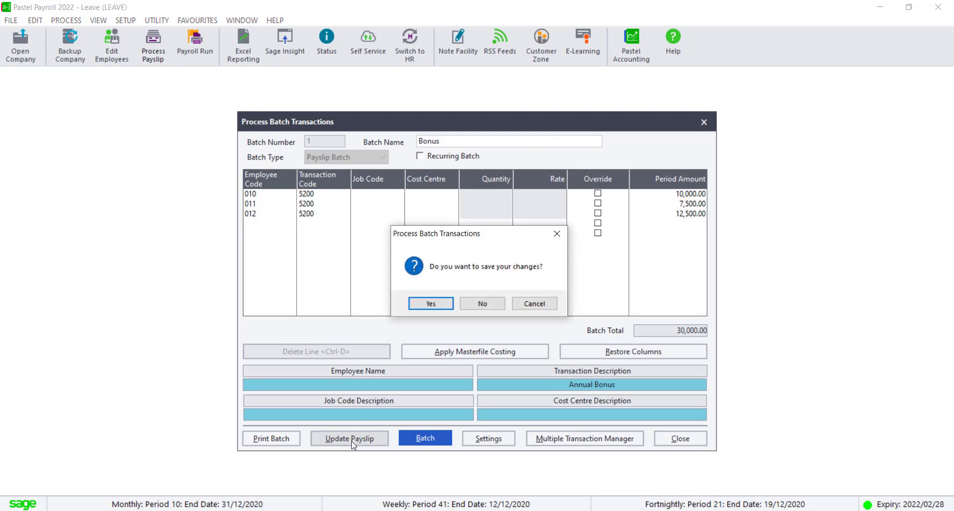
pyautogui.click(429, 304)
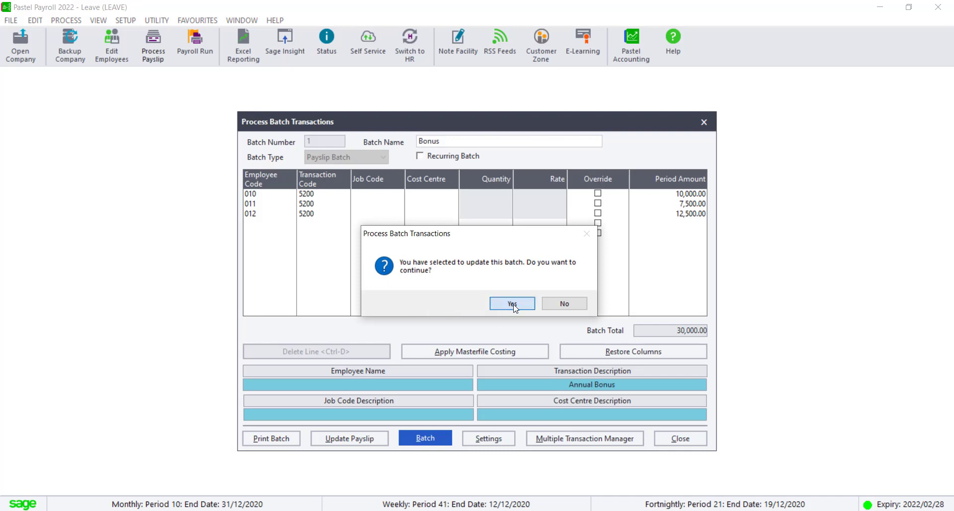
pyautogui.click(513, 304)
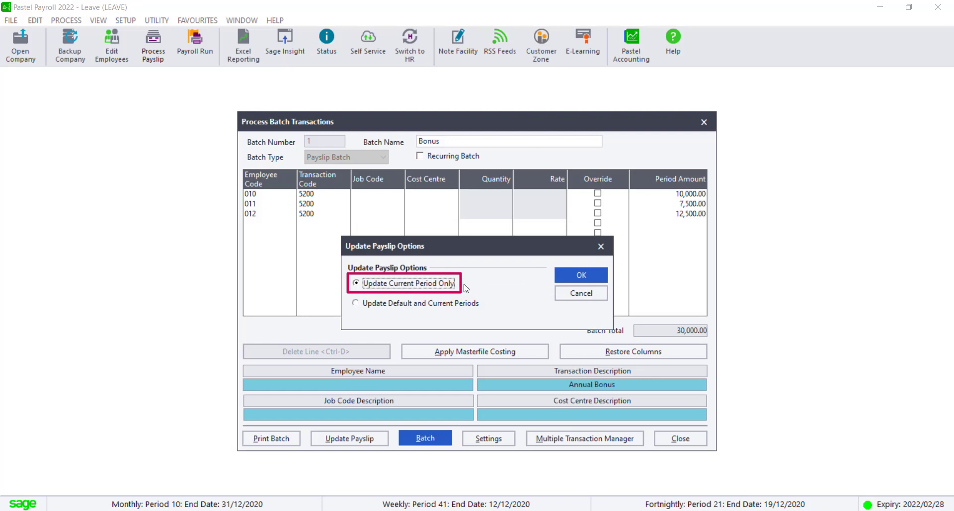
pyautogui.click(572, 279)
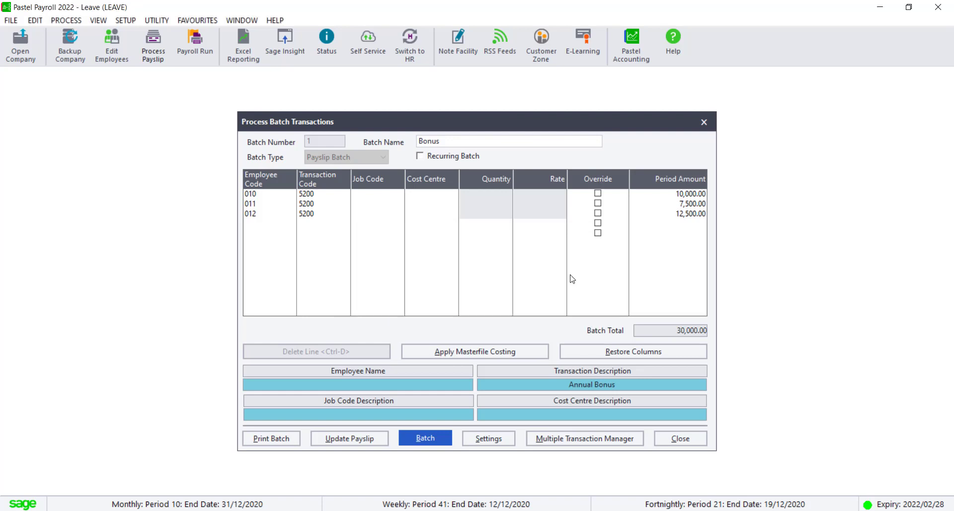
pyautogui.click(493, 304)
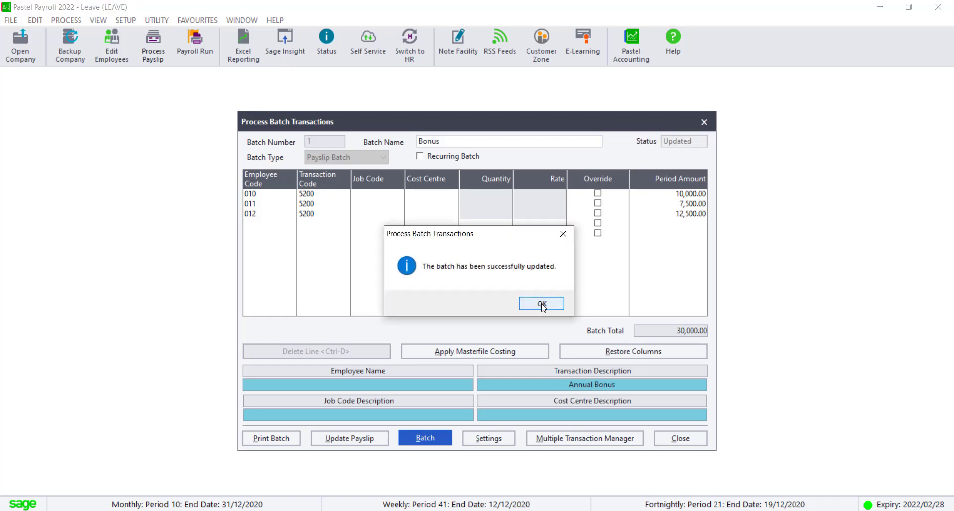
pyautogui.click(542, 304)
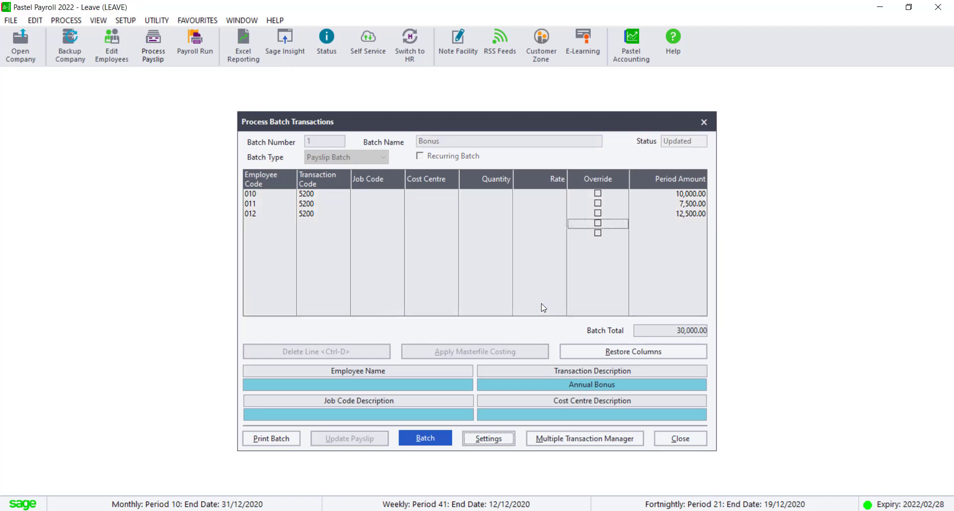
pyautogui.click(704, 123)
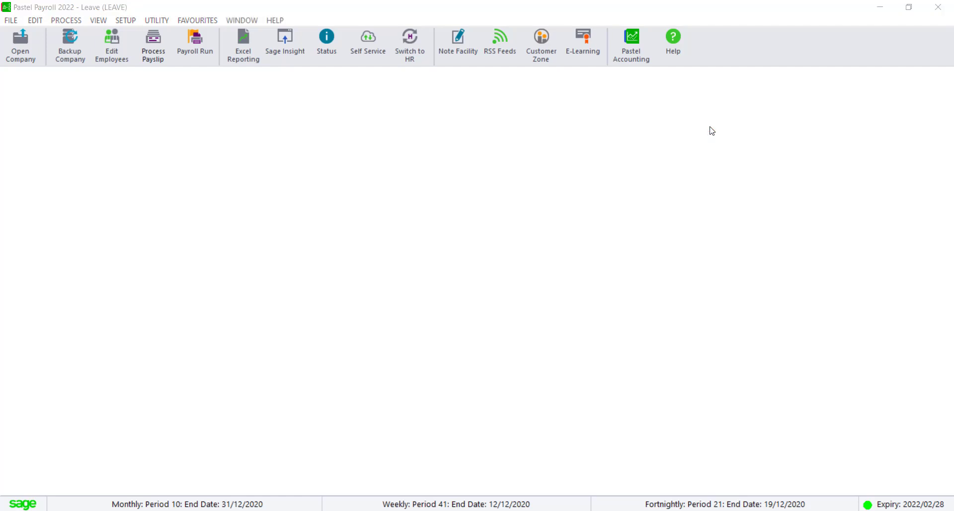
pyautogui.click(160, 65)
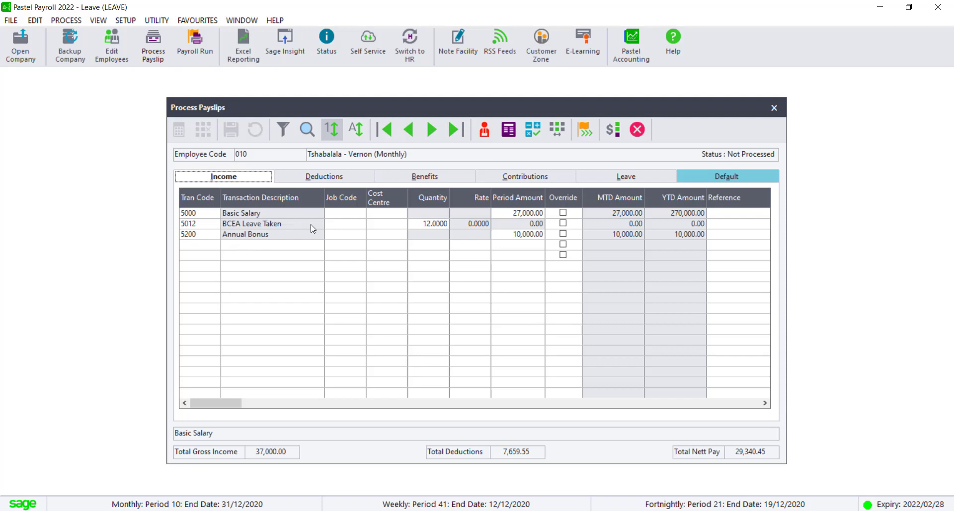
pyautogui.click(342, 180)
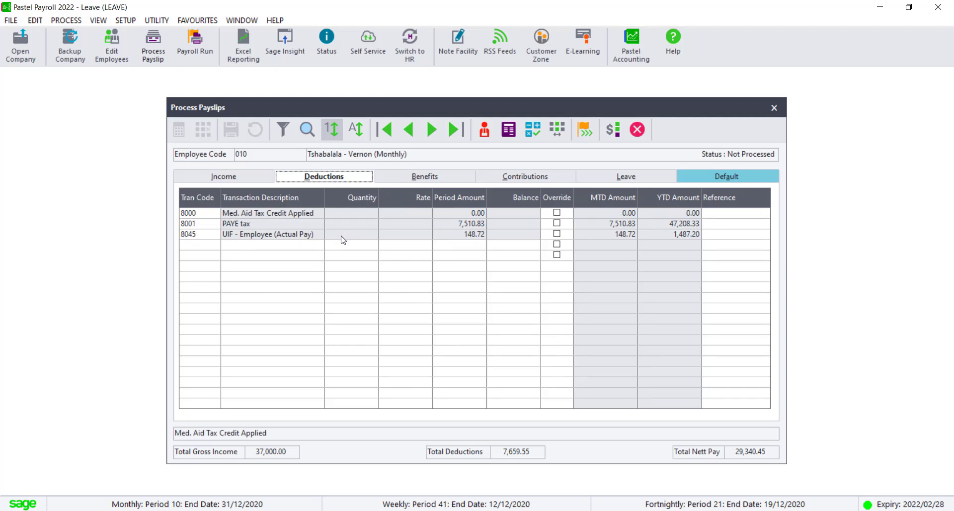
pyautogui.click(247, 177)
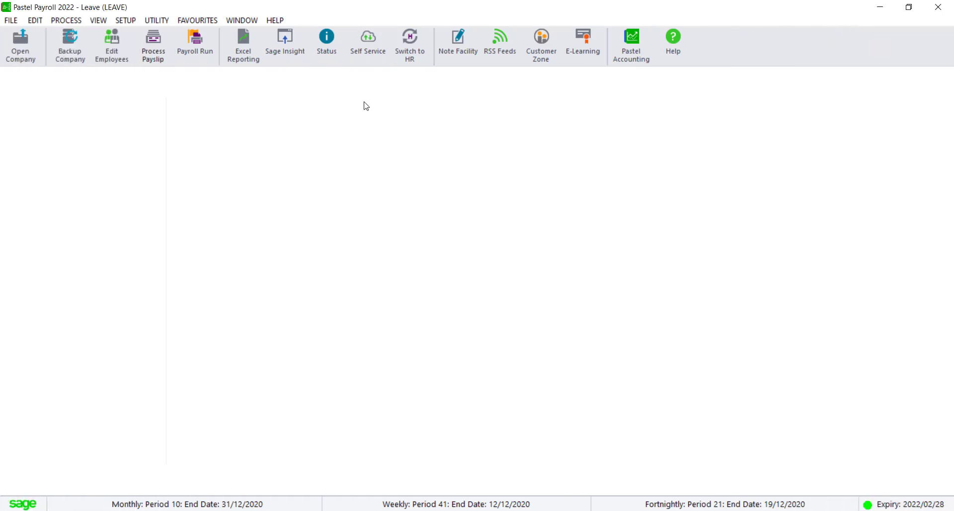
pyautogui.click(271, 22)
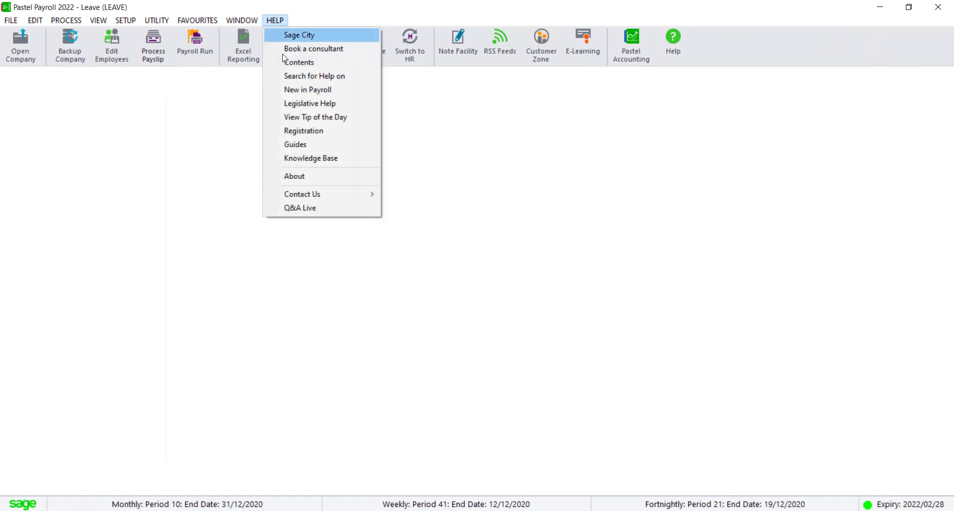
pyautogui.click(302, 176)
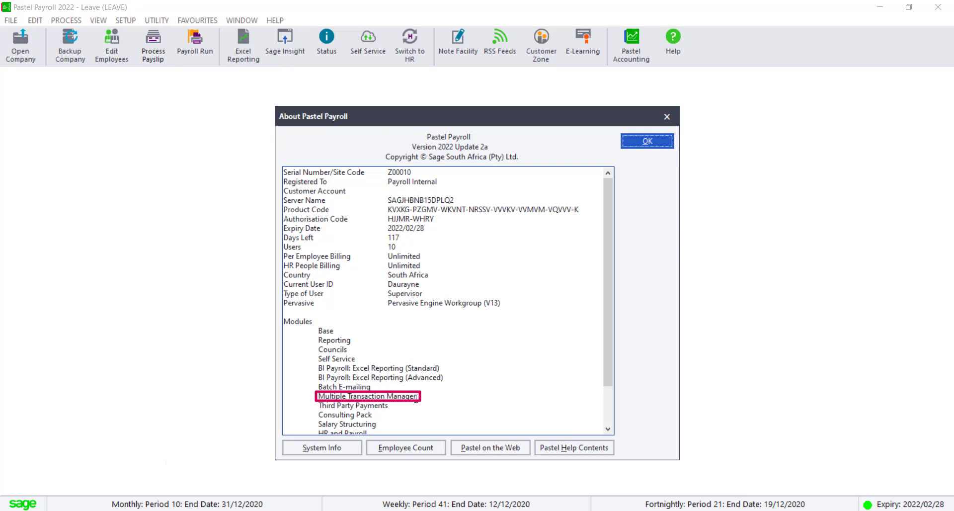
pyautogui.click(664, 144)
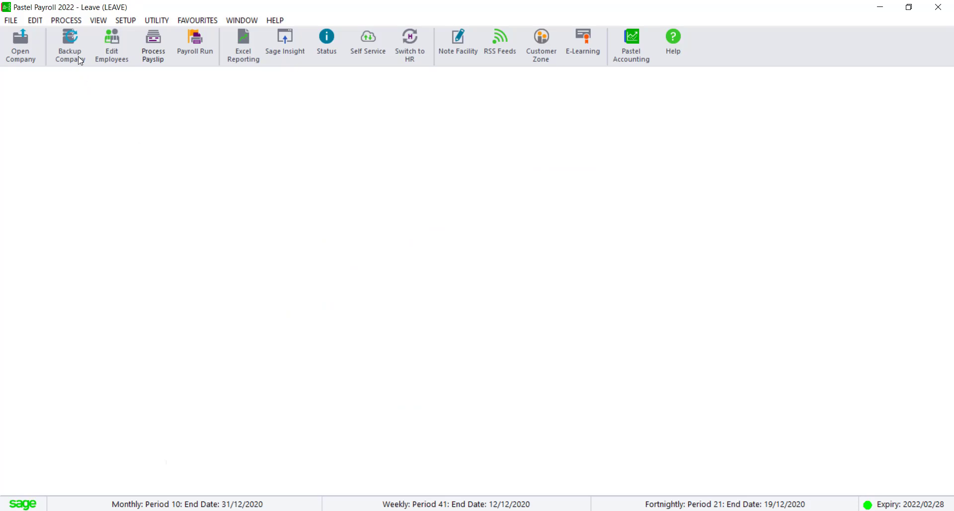
# In Multiple Transaction Manager, set code 5200 as an Amount with Insert New Transaction ticked.
pyautogui.click(66, 21)
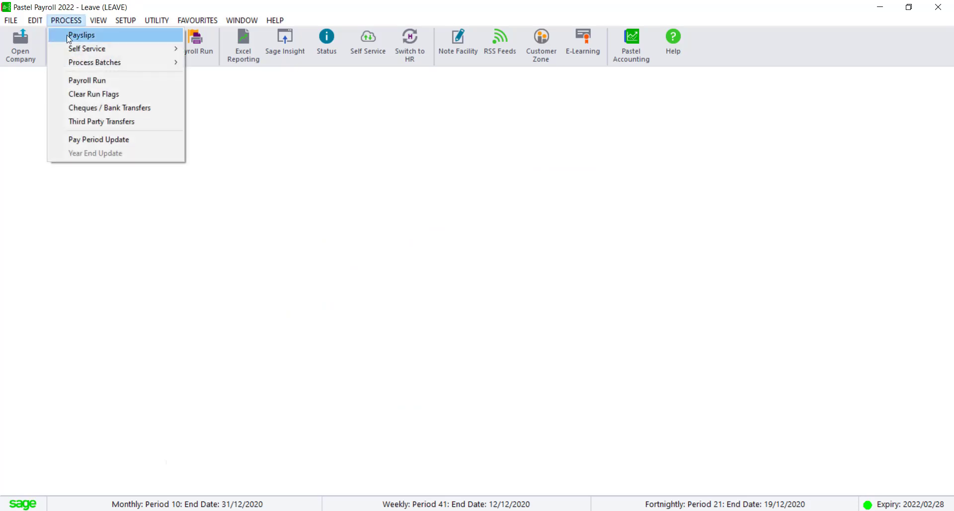
pyautogui.moveTo(72, 61)
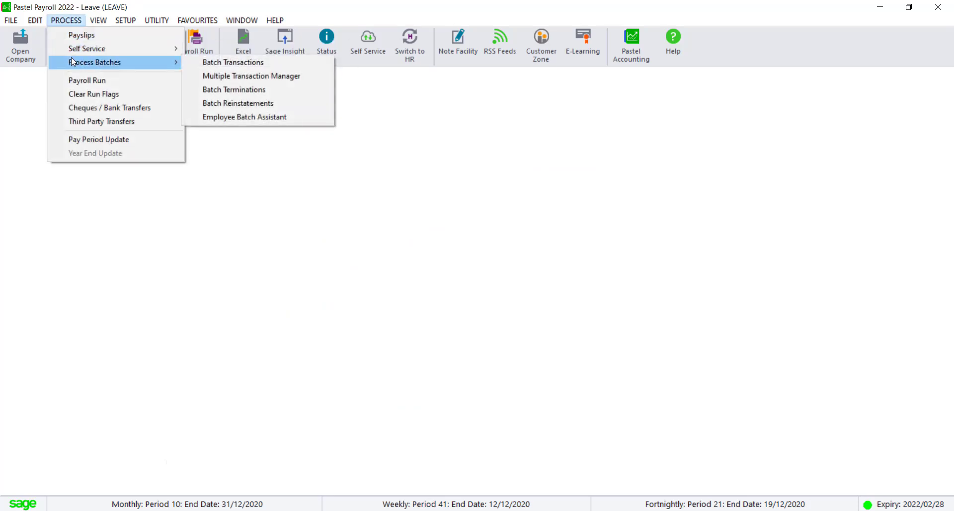
pyautogui.click(225, 76)
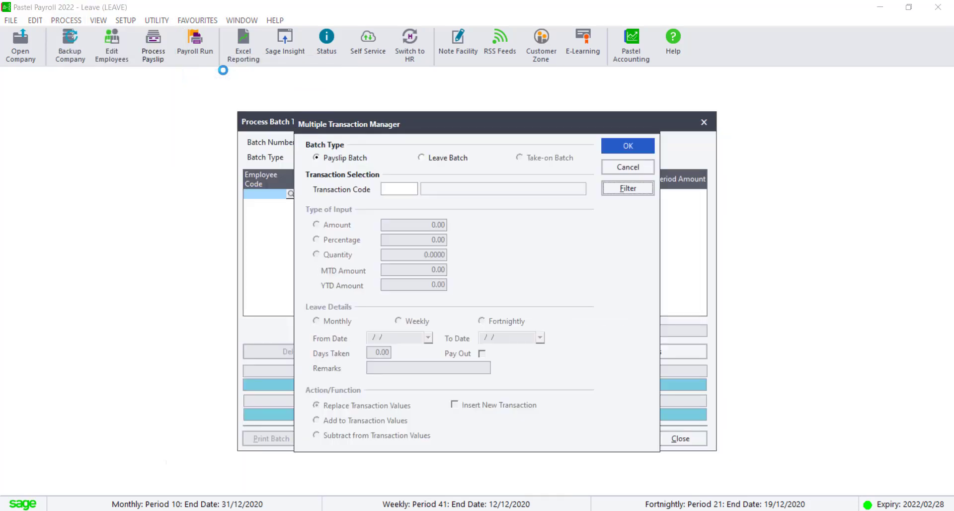
pyautogui.click(390, 191)
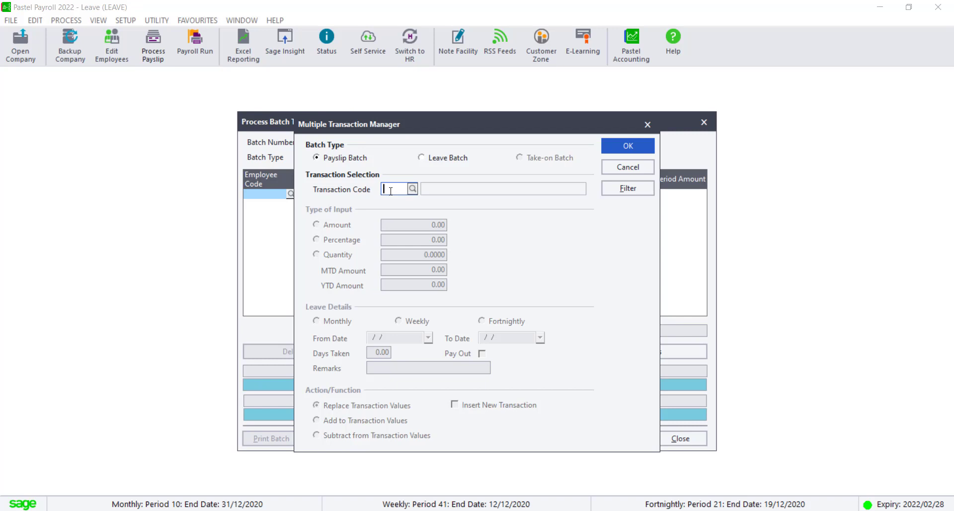
pyautogui.write('5200')
pyautogui.press('Tab')
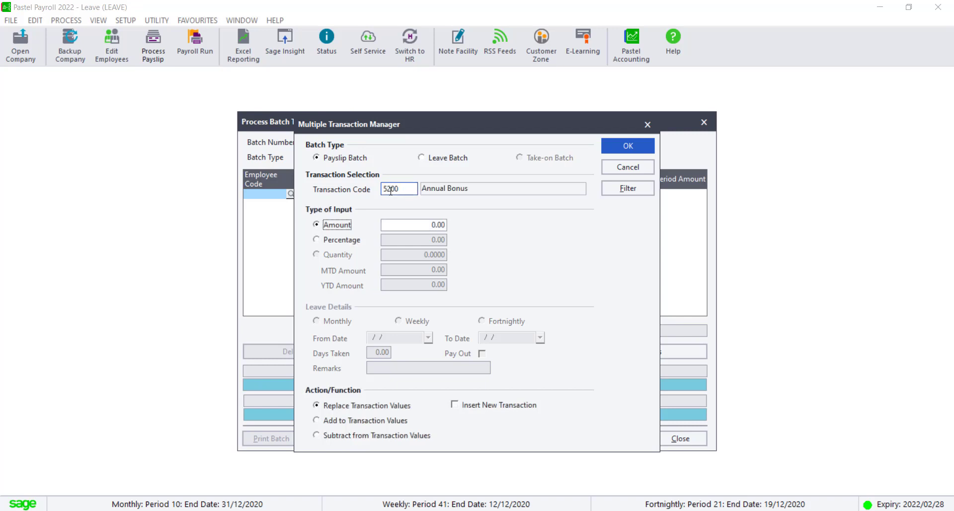
pyautogui.click(411, 227)
pyautogui.click(455, 405)
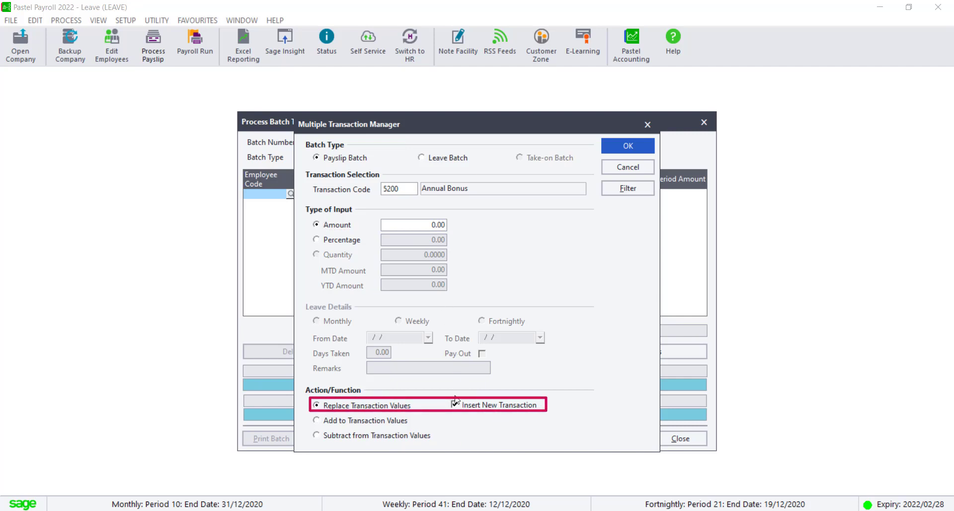
# Filter out employees 01, 010, 011 and 012, then generate 5200 lines for the rest.
pyautogui.click(637, 192)
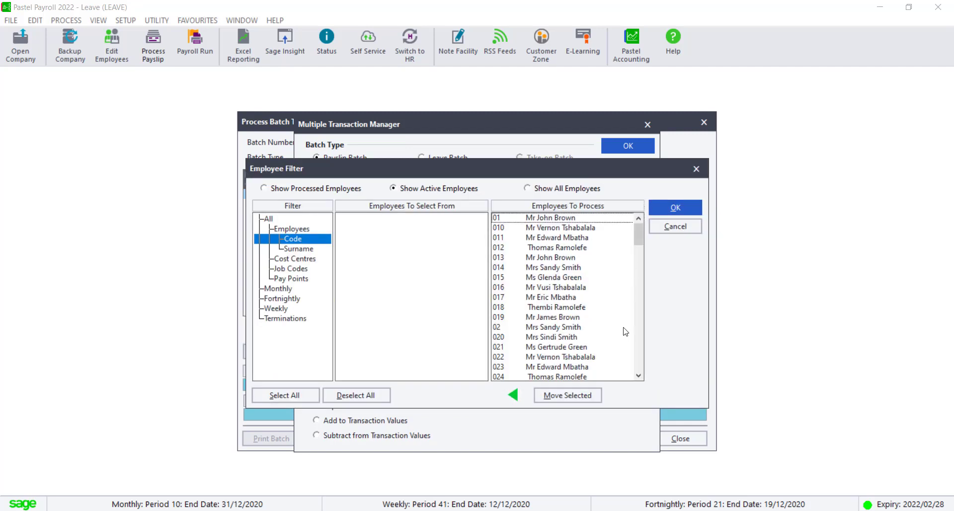
pyautogui.click(688, 209)
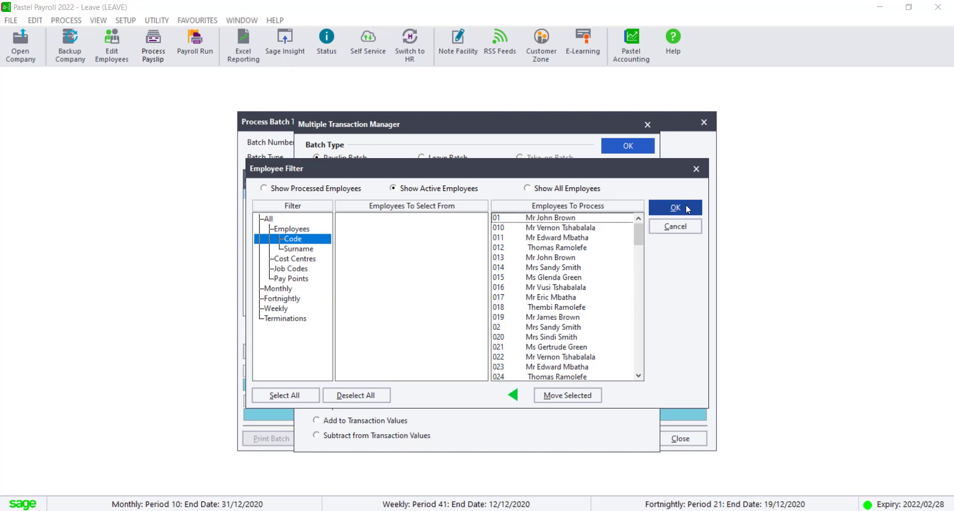
pyautogui.doubleClick(560, 218)
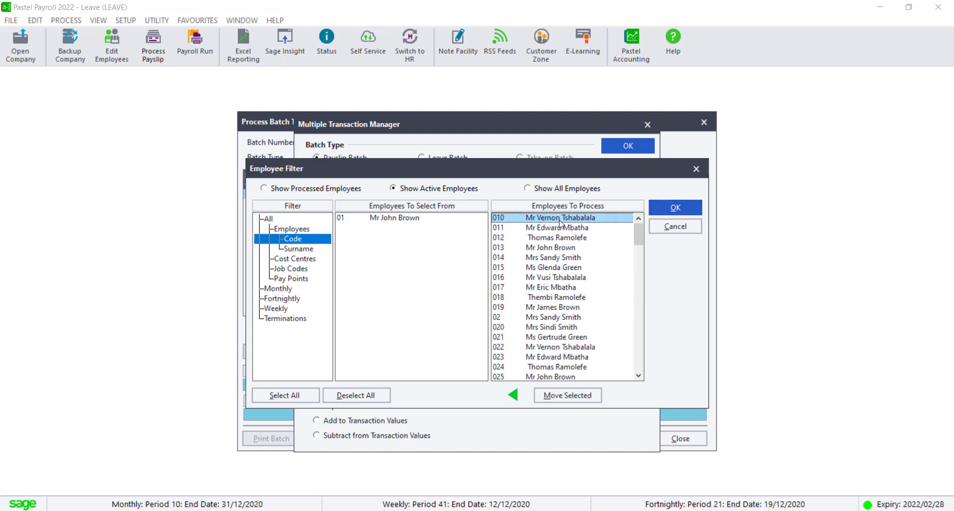
pyautogui.doubleClick(559, 219)
pyautogui.doubleClick(560, 219)
pyautogui.doubleClick(559, 219)
pyautogui.click(661, 207)
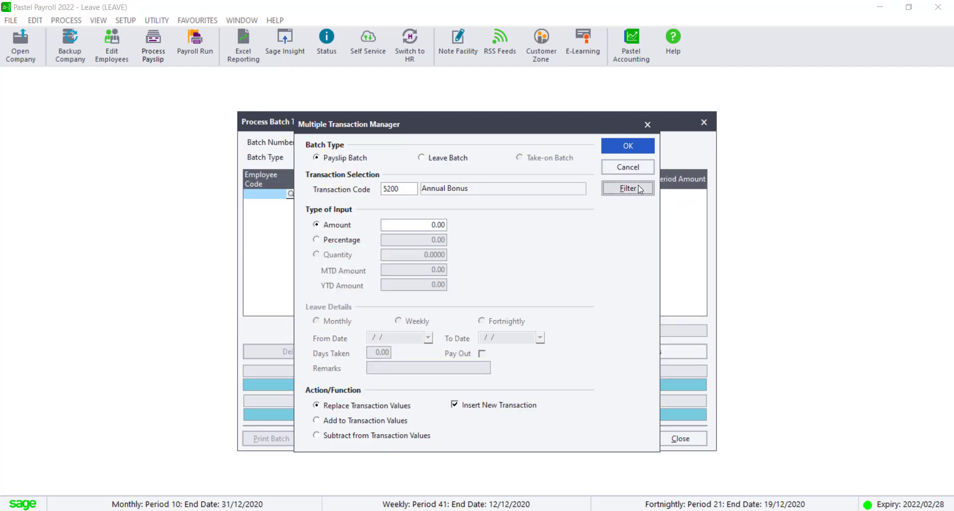
pyautogui.click(628, 147)
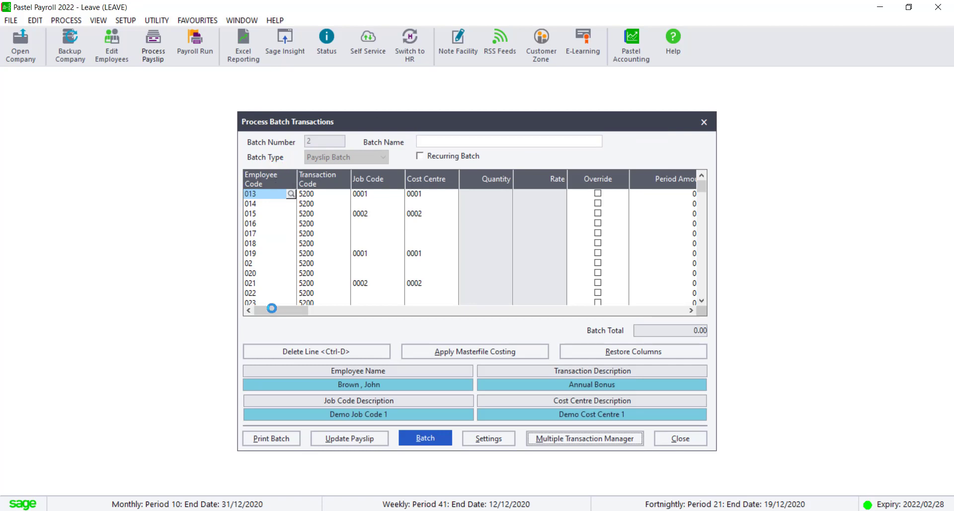
# Hide the Rate column so the Period Amount column is visible.
pyautogui.moveTo(282, 308); pyautogui.dragTo(283, 309)
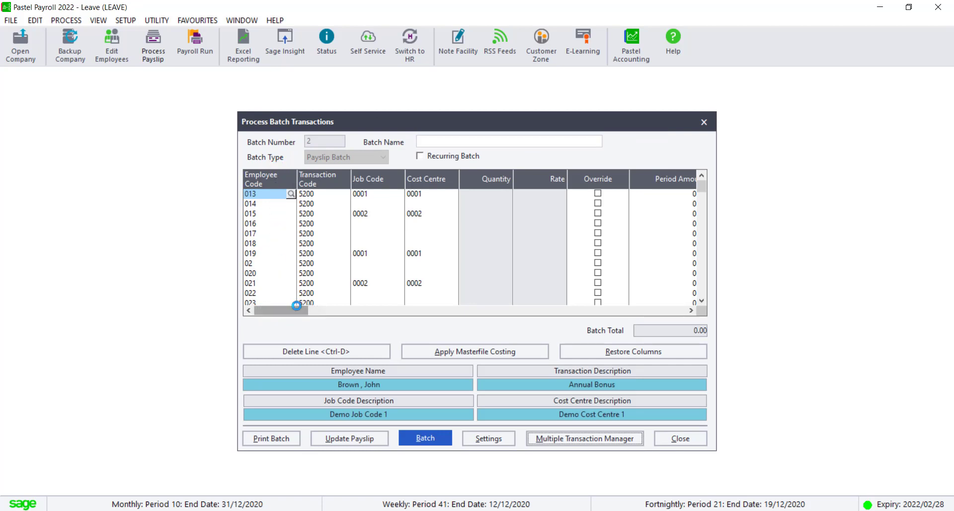
pyautogui.click(686, 193)
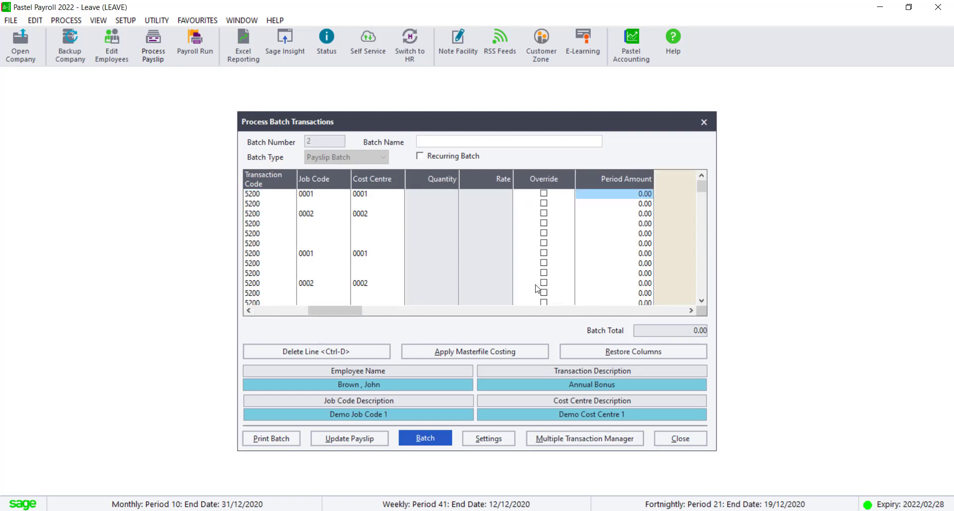
pyautogui.moveTo(338, 313); pyautogui.dragTo(279, 308)
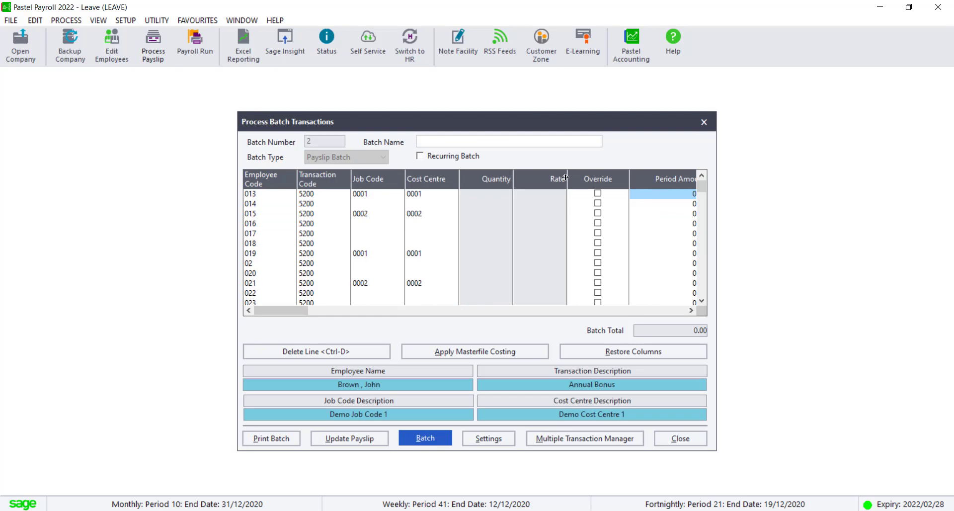
pyautogui.moveTo(567, 179); pyautogui.dragTo(514, 180)
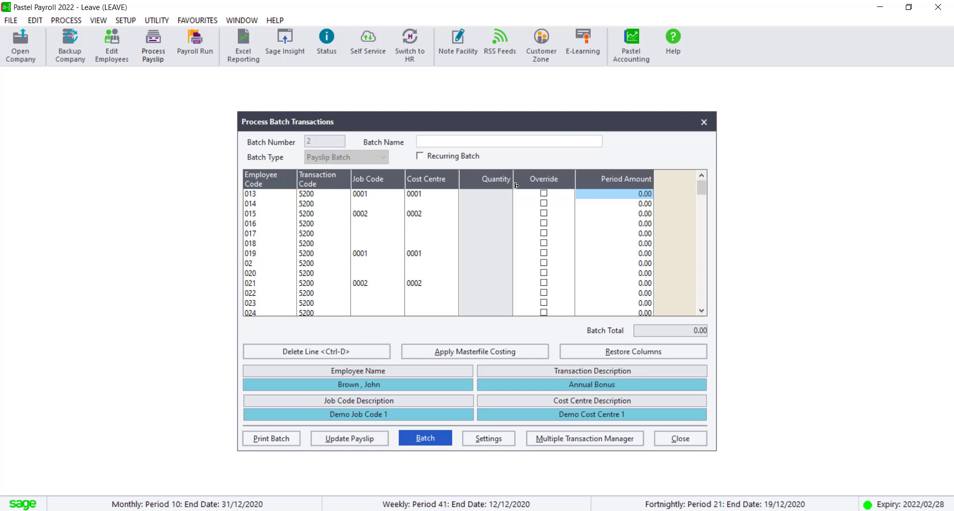
# Enter the bonus period amounts from employee 013 onward, reaching a 166,300.00 total.
pyautogui.click(625, 195)
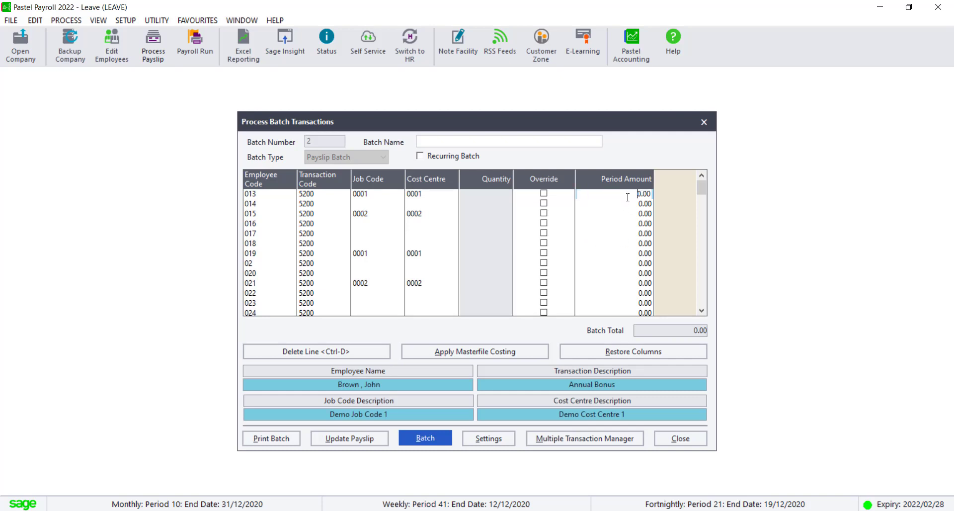
pyautogui.moveTo(651, 193); pyautogui.dragTo(628, 193)
pyautogui.write('10,00')
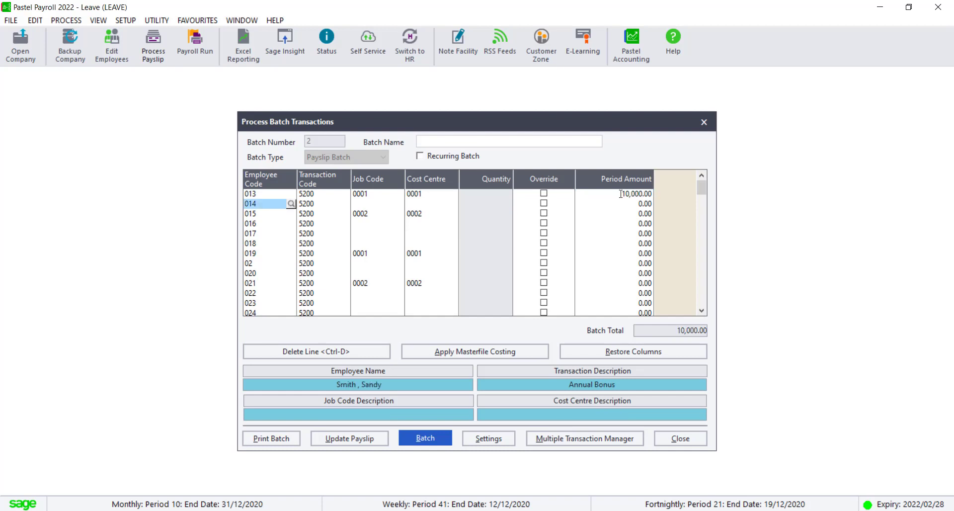
pyautogui.press('Up')
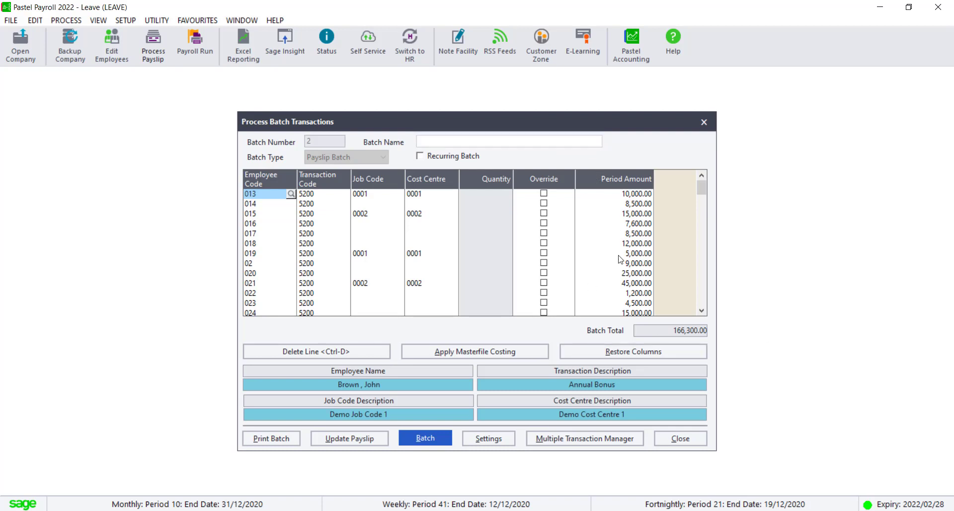
# Name the batch Bonus and update it to current-period payslips, confirming each prompt.
pyautogui.click(432, 143)
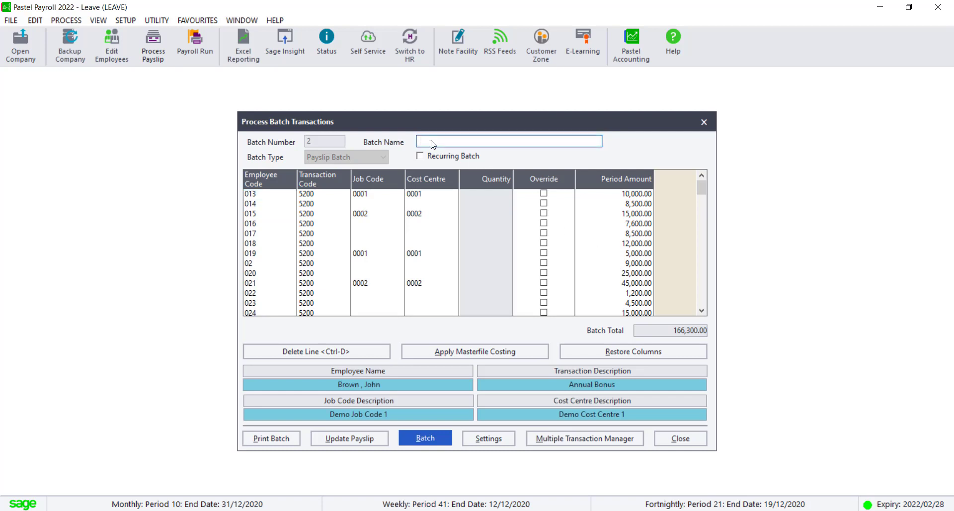
pyautogui.write('Bonus')
pyautogui.click(356, 439)
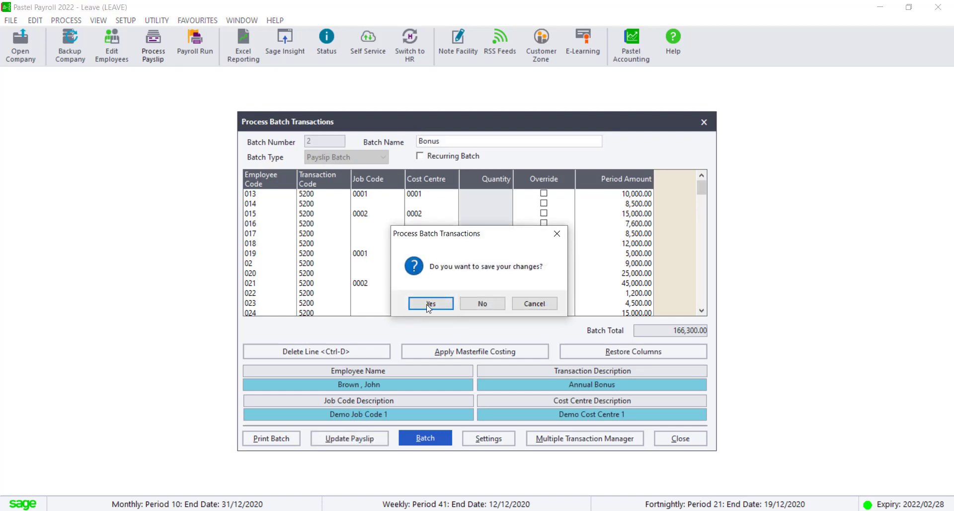
pyautogui.click(431, 304)
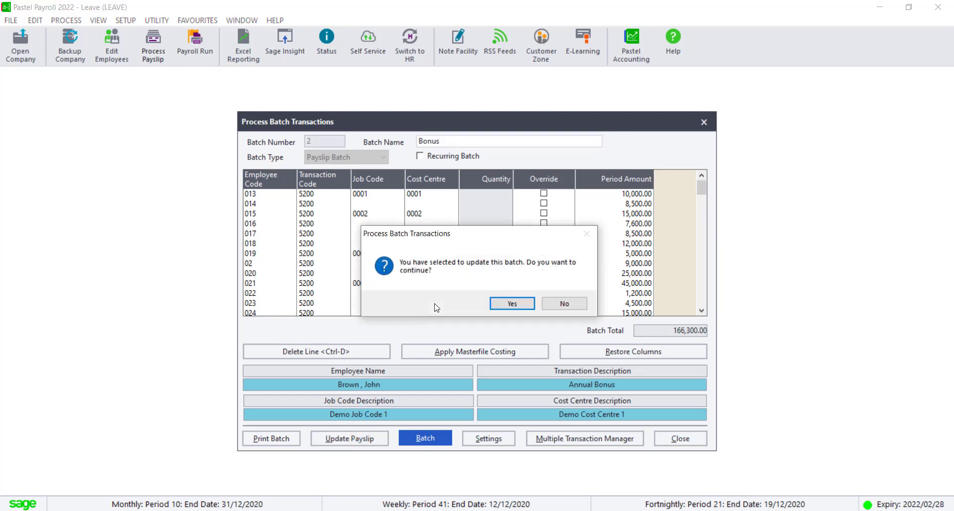
pyautogui.click(508, 305)
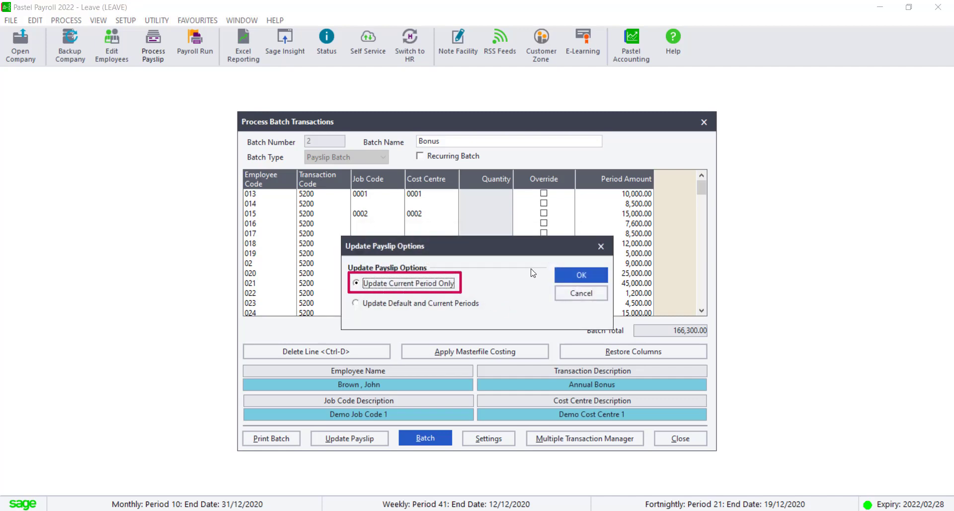
pyautogui.click(580, 274)
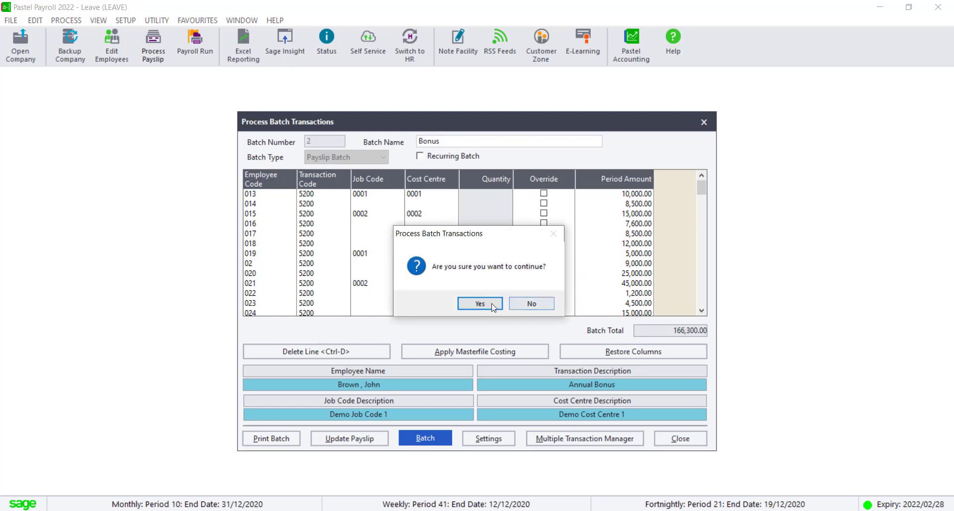
pyautogui.click(489, 305)
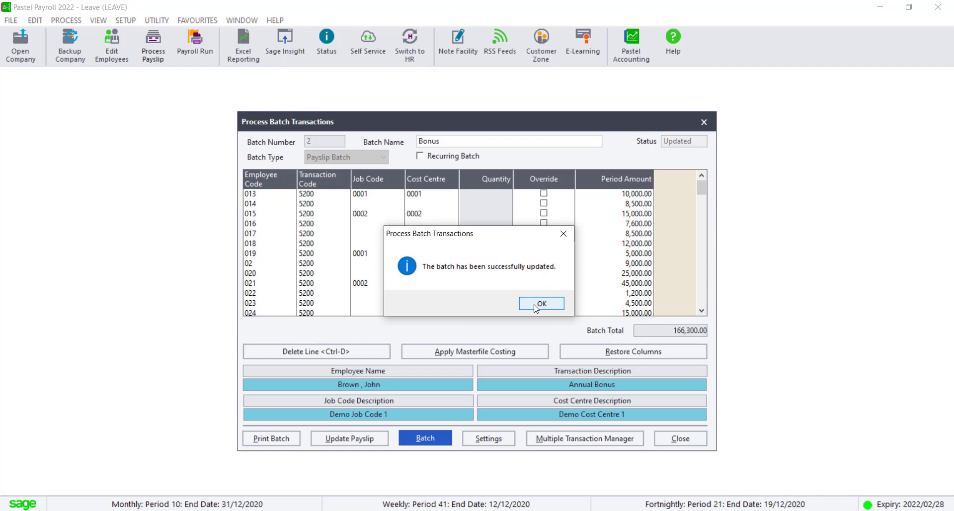
pyautogui.click(541, 304)
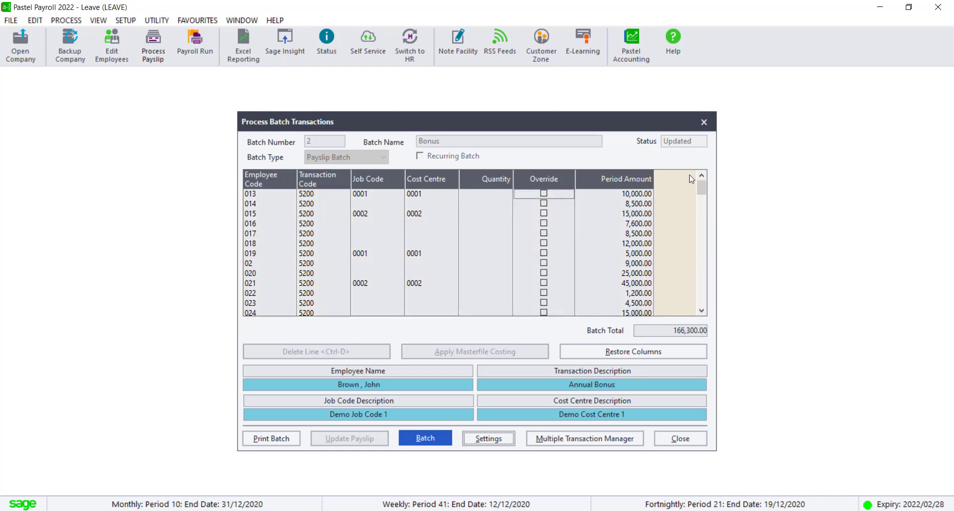
pyautogui.click(711, 122)
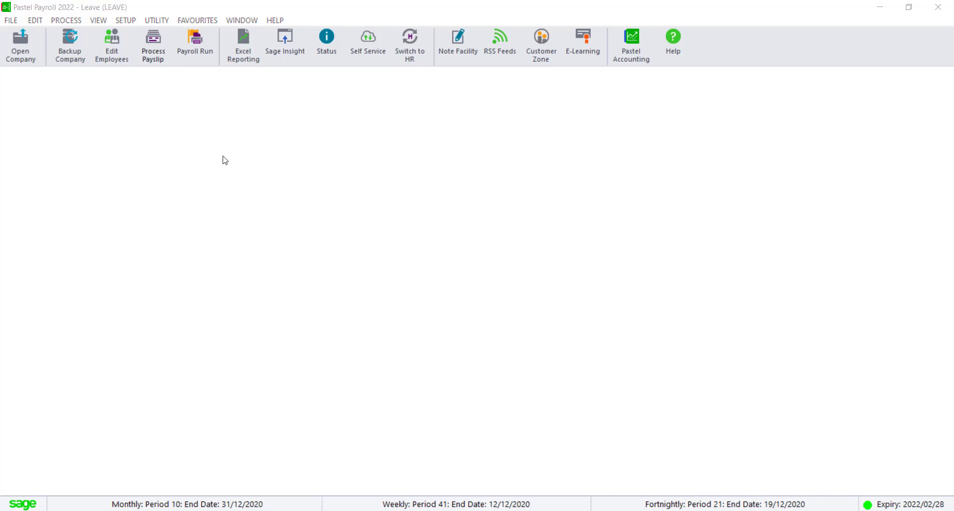
pyautogui.click(156, 67)
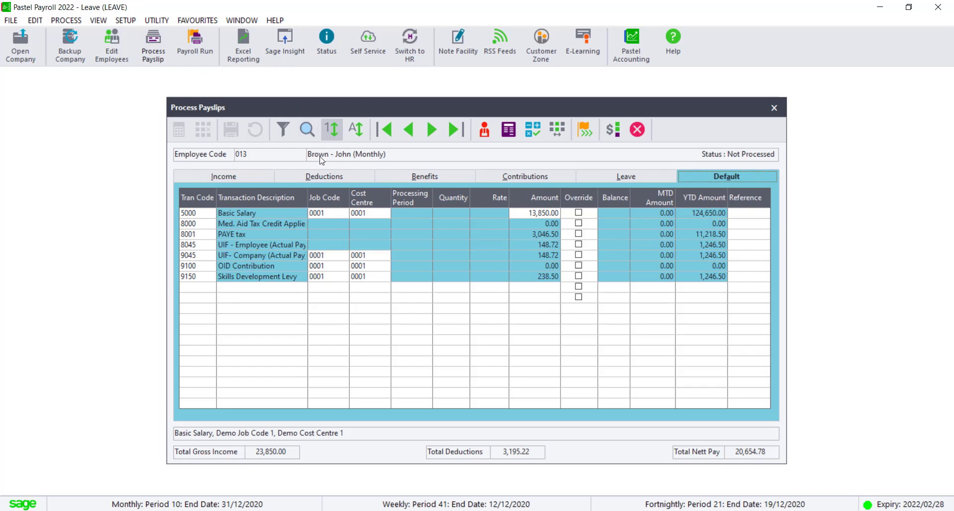
pyautogui.click(216, 178)
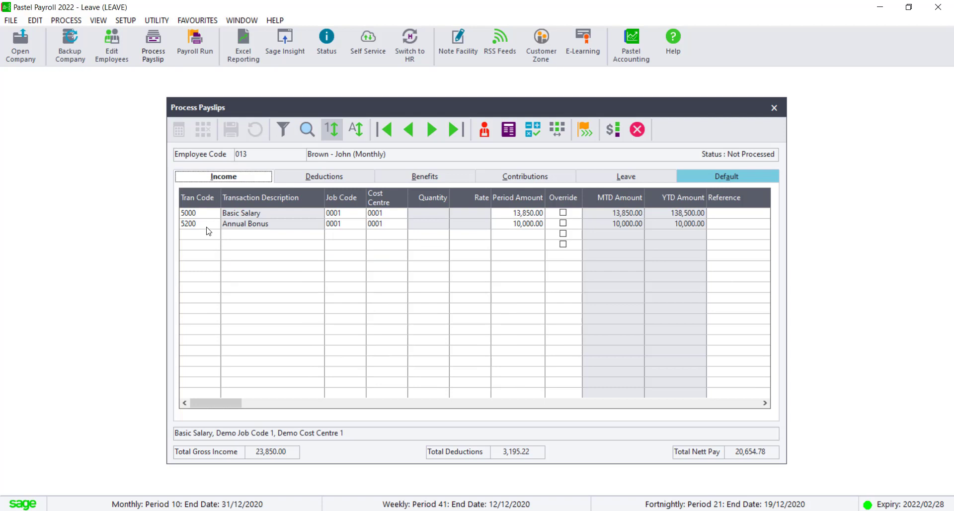
pyautogui.click(774, 108)
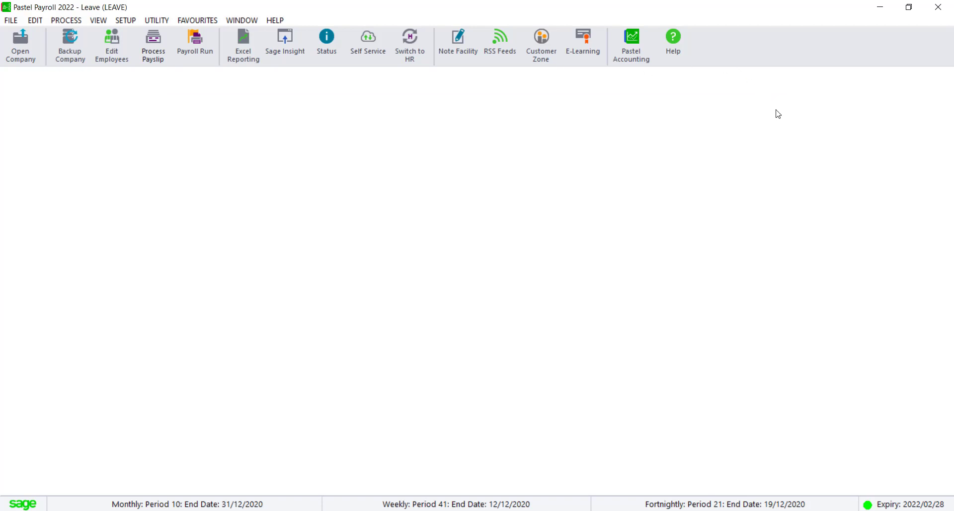